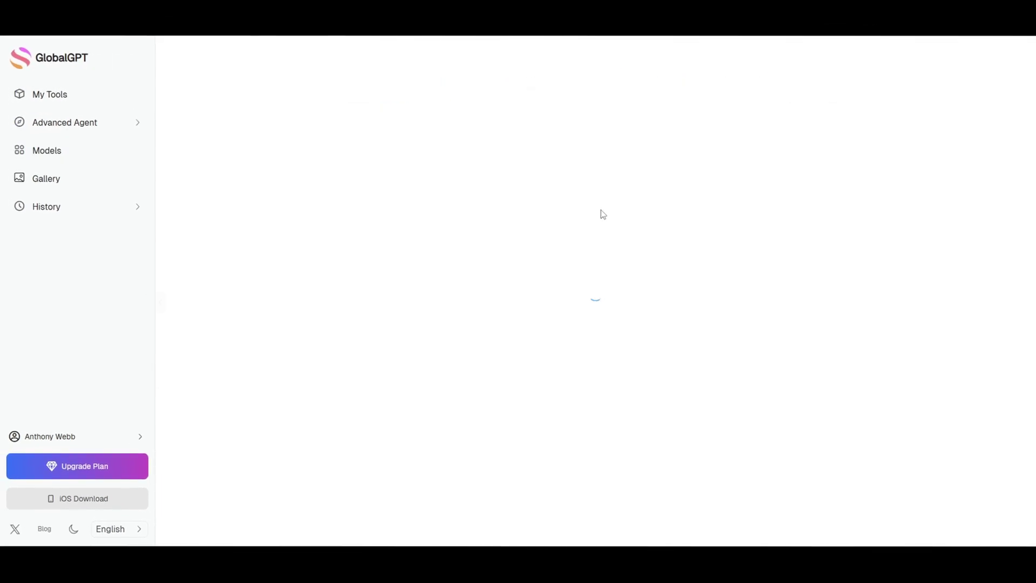
Step: Browse the Image models, looking at the Midjourney and Luma generators
{"action": "left_click", "coordinate": [430, 118]}
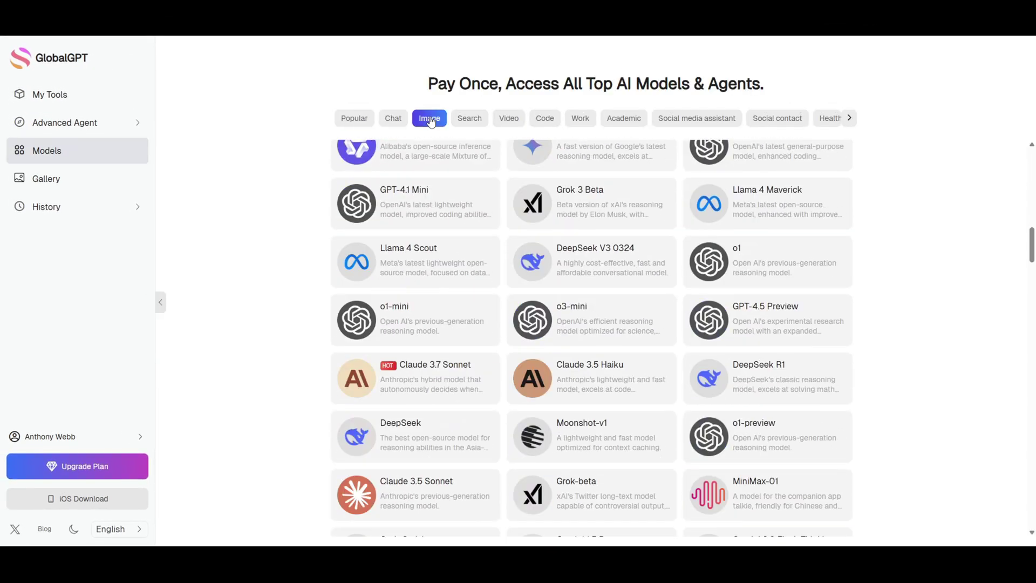
{"action": "left_click", "coordinate": [792, 245]}
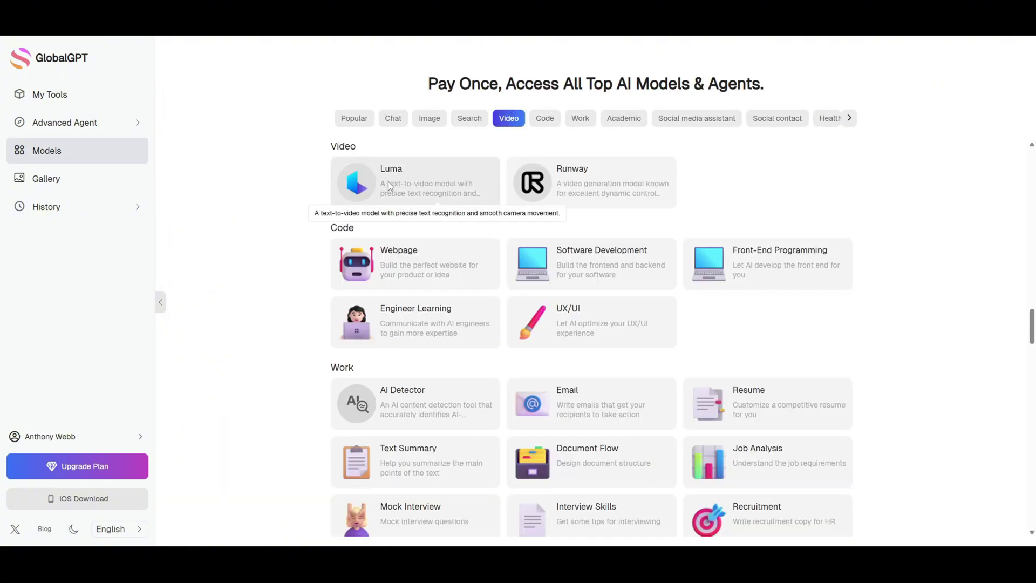
{"action": "left_click", "coordinate": [389, 187]}
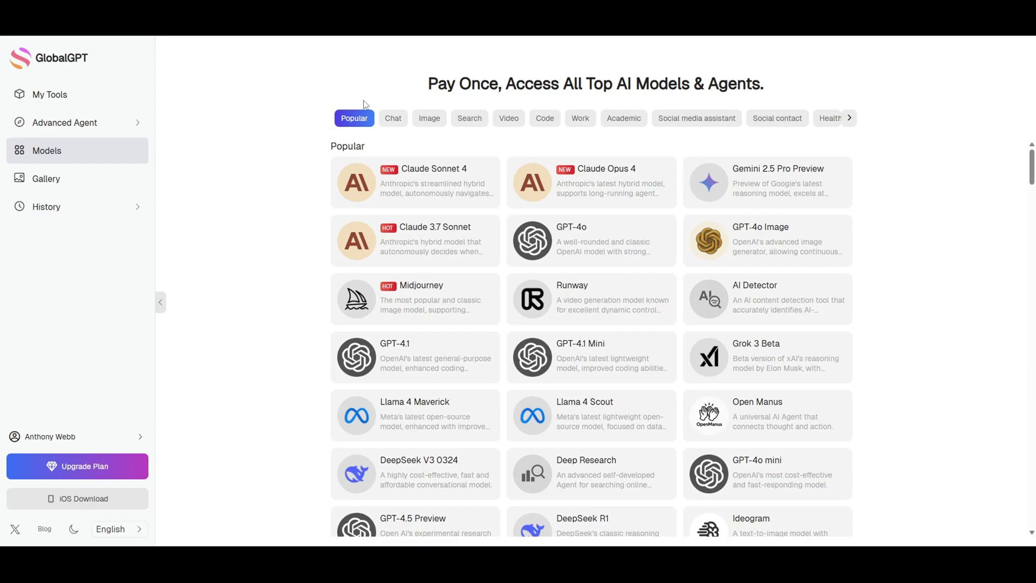
Step: Open DeepSeek V3 0324 from the Chat models and send it the pasted ancient-Egypt script prompt
{"action": "left_click", "coordinate": [393, 118]}
{"action": "scroll", "coordinate": [559, 409], "scroll_direction": "down", "scroll_amount": 5}
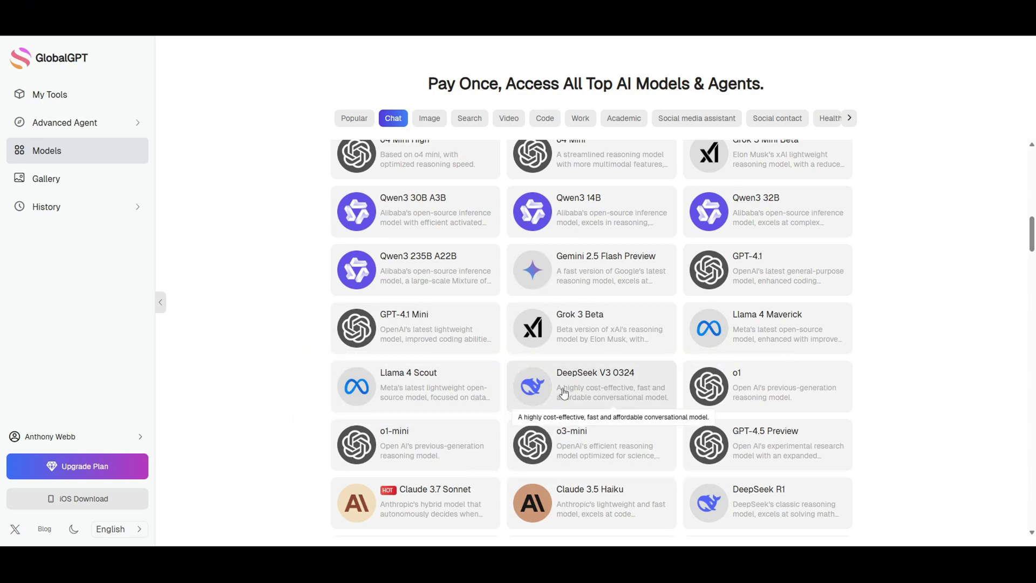
{"action": "scroll", "coordinate": [555, 394], "scroll_direction": "down", "scroll_amount": 2}
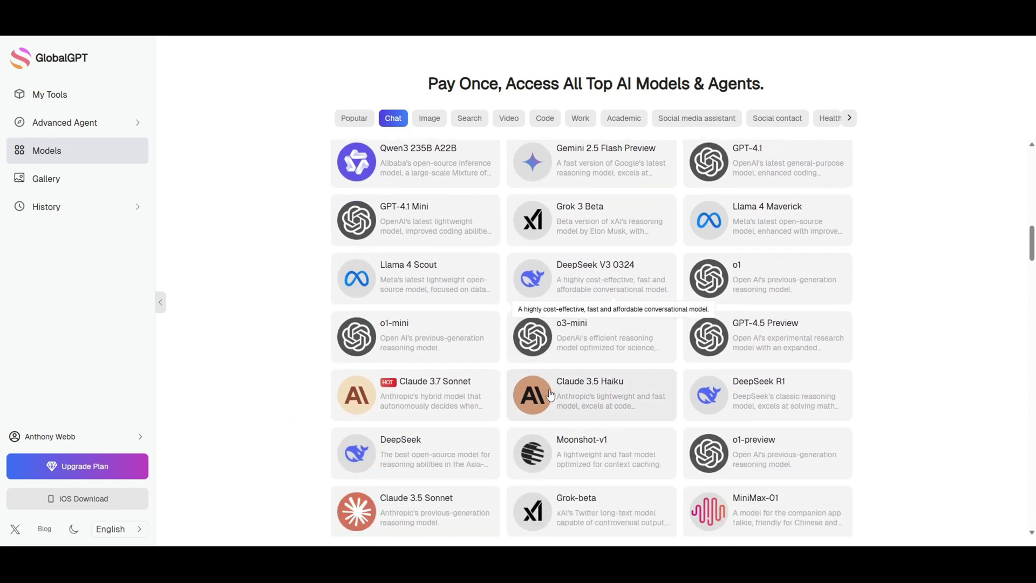
{"action": "left_click", "coordinate": [586, 275]}
{"action": "right_click", "coordinate": [465, 499]}
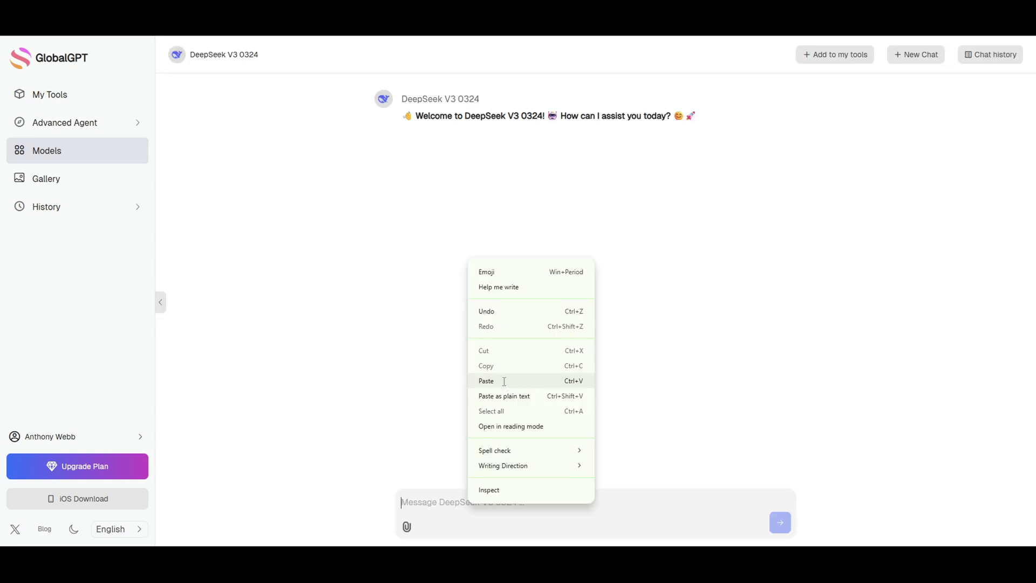
{"action": "left_click", "coordinate": [504, 378]}
{"action": "left_click", "coordinate": [780, 523]}
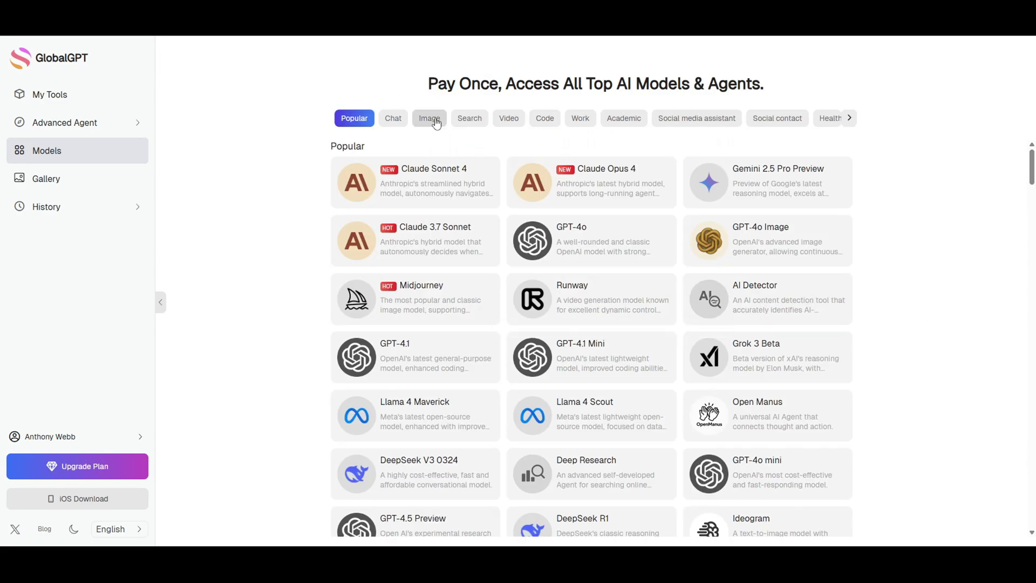
Step: Switch the model catalogue to the Image category
{"action": "left_click", "coordinate": [436, 124]}
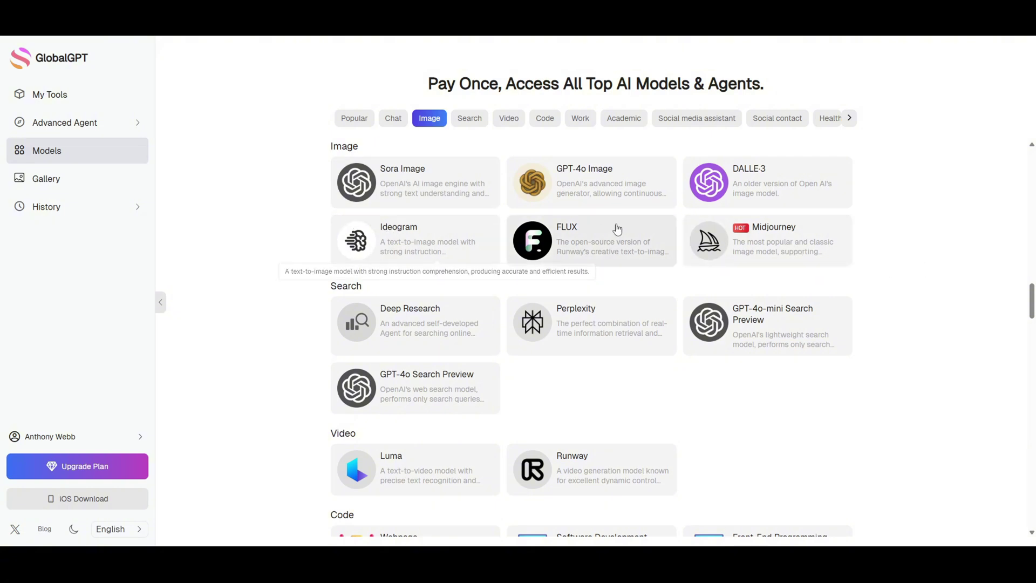
Step: In Ideogram, paste the pyramid chamber prompt, set 16:9 and Realistic style, and generate
{"action": "left_click", "coordinate": [465, 245]}
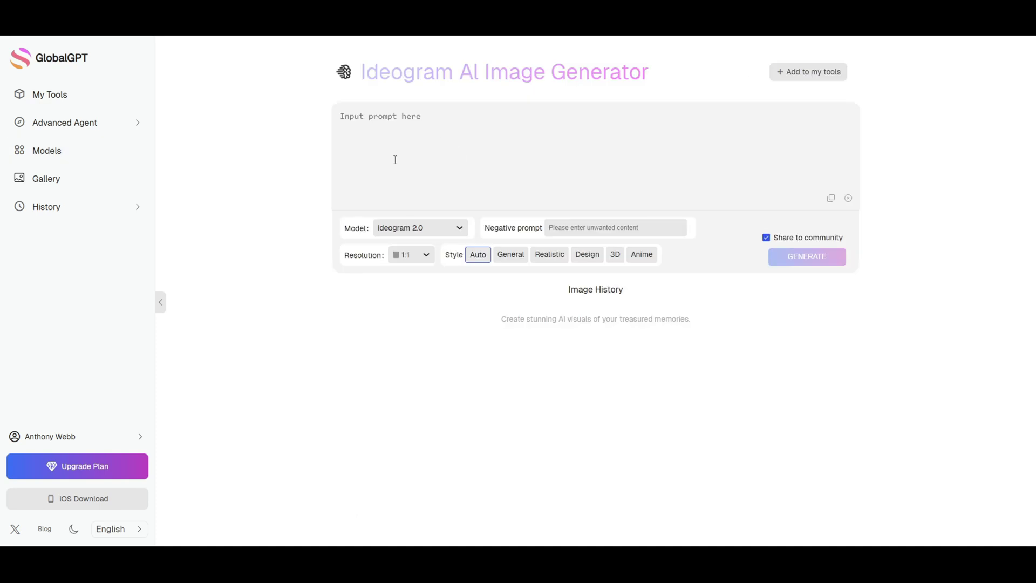
{"action": "right_click", "coordinate": [388, 129]}
{"action": "left_click", "coordinate": [440, 255]}
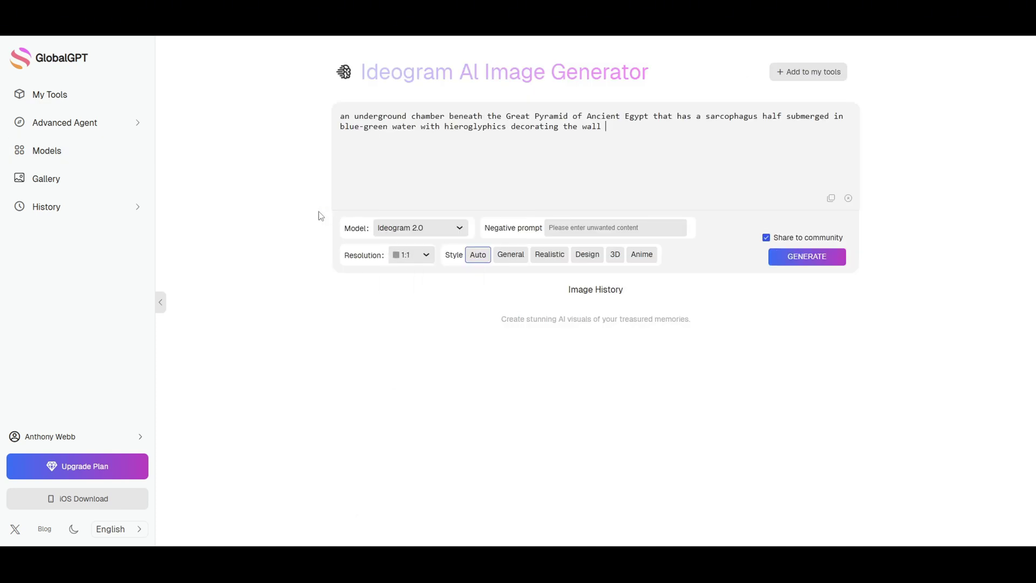
{"action": "left_click", "coordinate": [425, 255]}
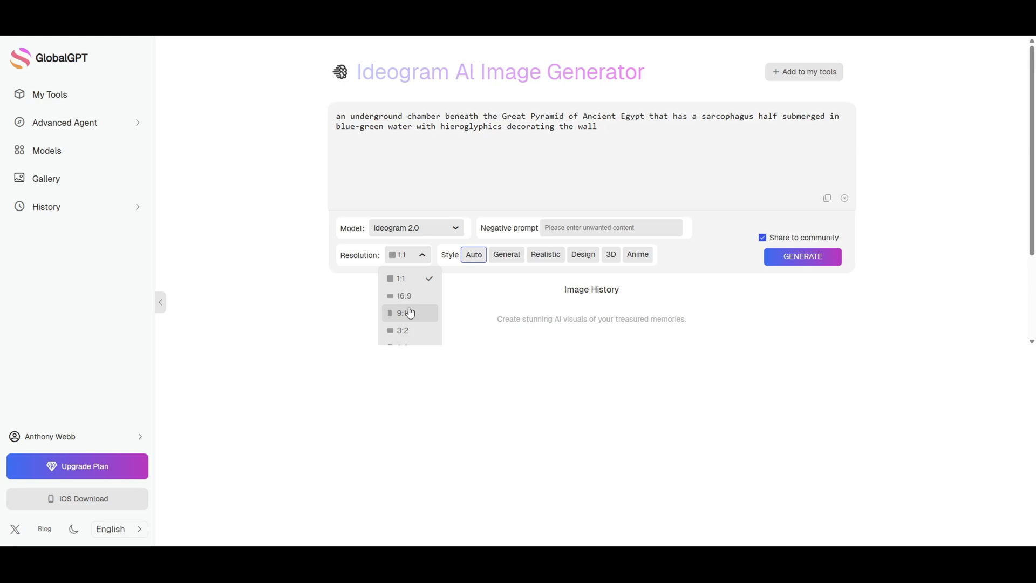
{"action": "left_click", "coordinate": [414, 299]}
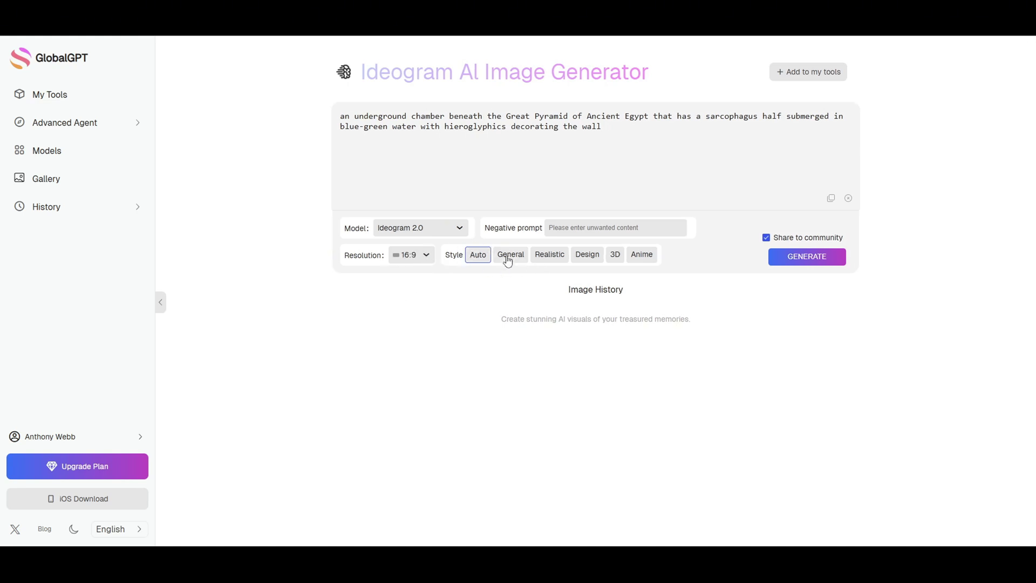
{"action": "left_click", "coordinate": [546, 257]}
{"action": "left_click", "coordinate": [828, 261]}
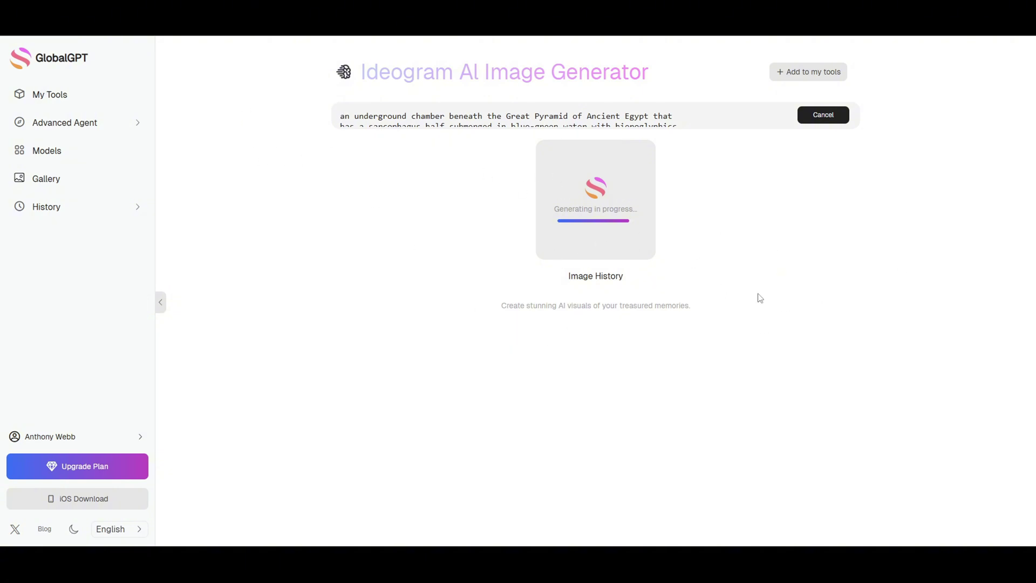
Step: Preview the generated sarcophagus image enlarged, then close the preview
{"action": "left_click_drag", "start_coordinate": [340, 116], "coordinate": [638, 130]}
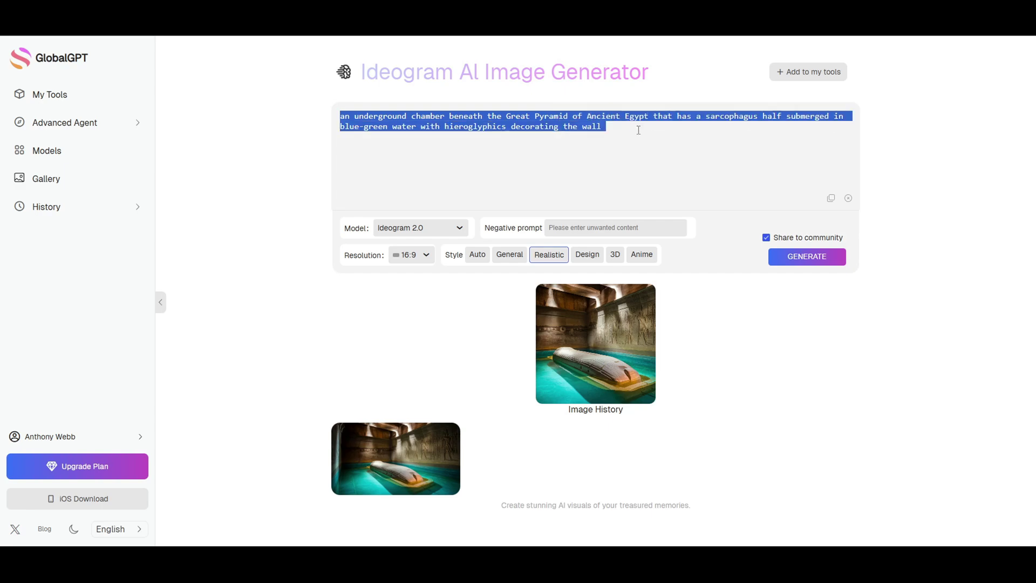
{"action": "left_click", "coordinate": [383, 475]}
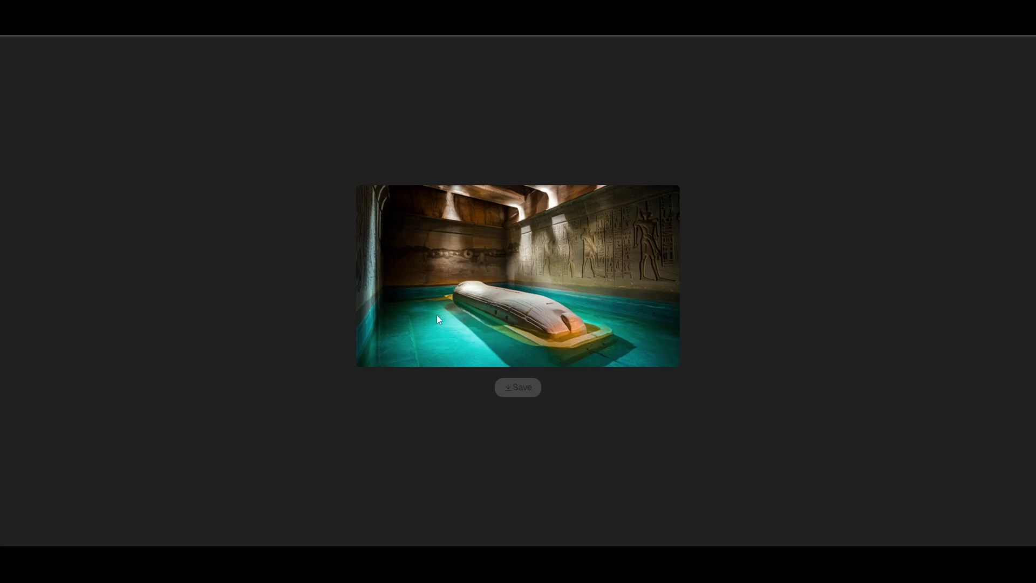
{"action": "left_click", "coordinate": [954, 377]}
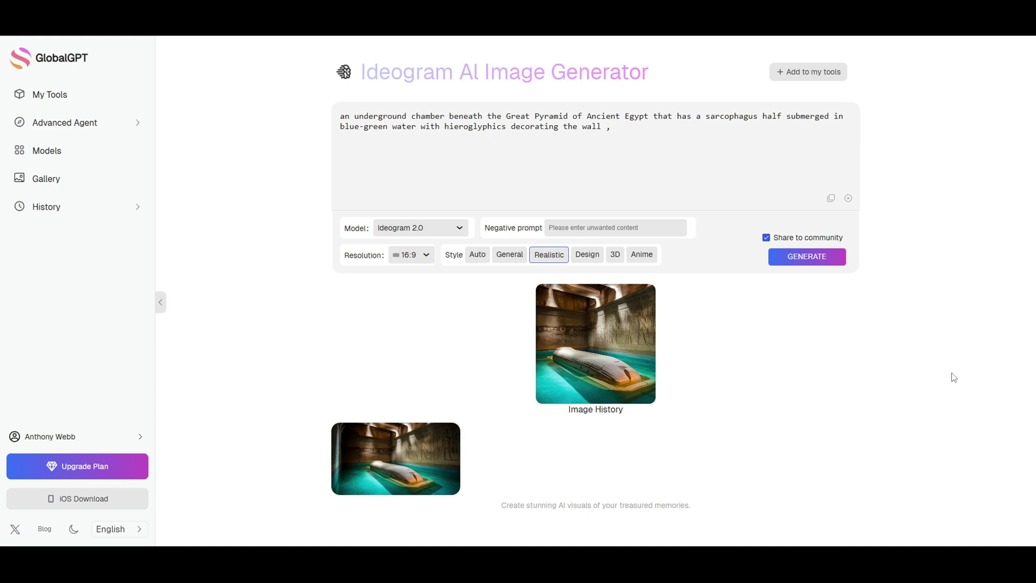
Step: Append the glowing 'Ancient Secrets' title instruction to the prompt and regenerate the image
{"action": "right_click", "coordinate": [622, 133]}
{"action": "left_click", "coordinate": [663, 249]}
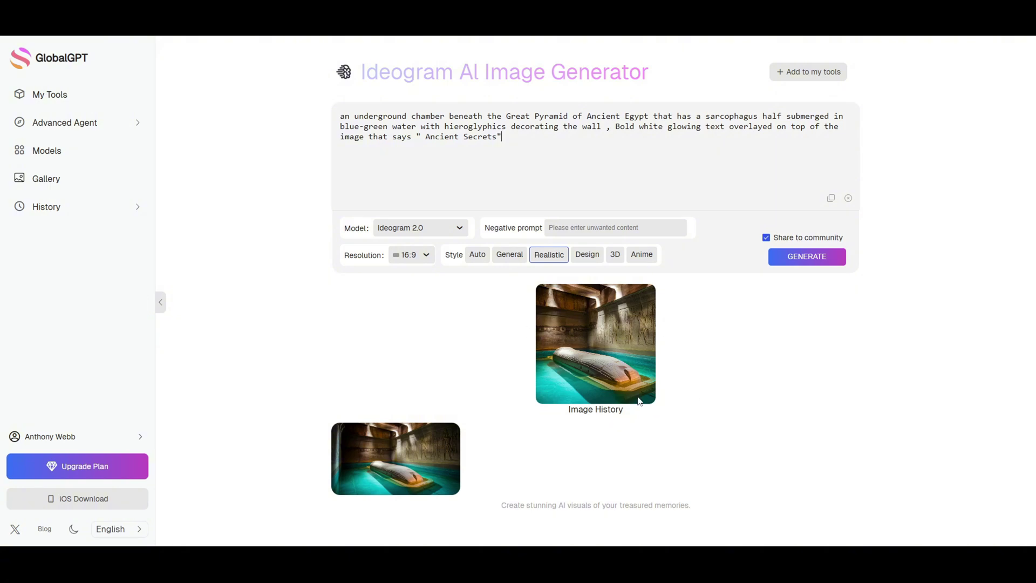
{"action": "left_click", "coordinate": [406, 479]}
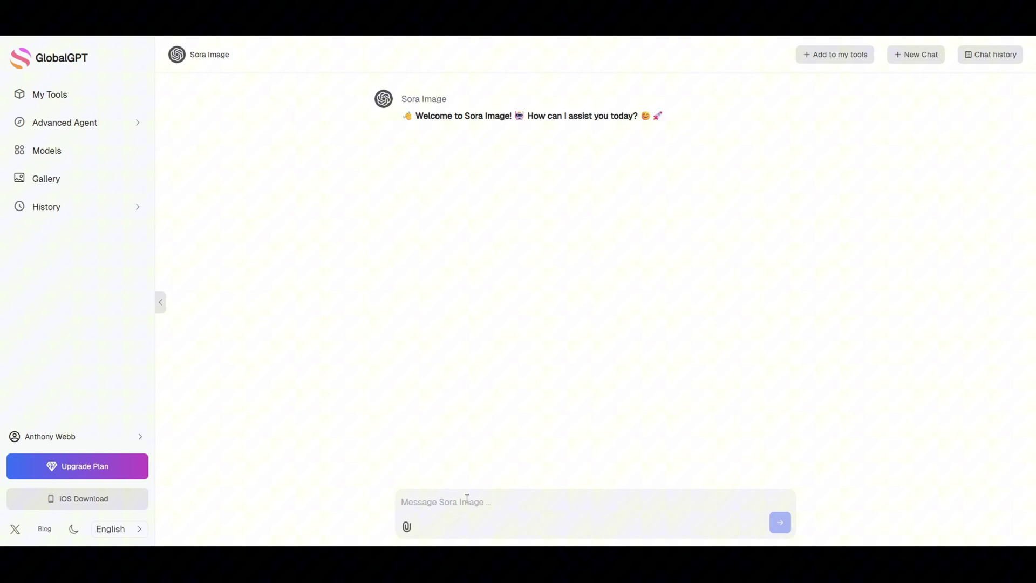
Step: Paste the Ancient Secrets chamber prompt into Sora Image and send it
{"action": "right_click", "coordinate": [469, 499]}
{"action": "left_click", "coordinate": [522, 377]}
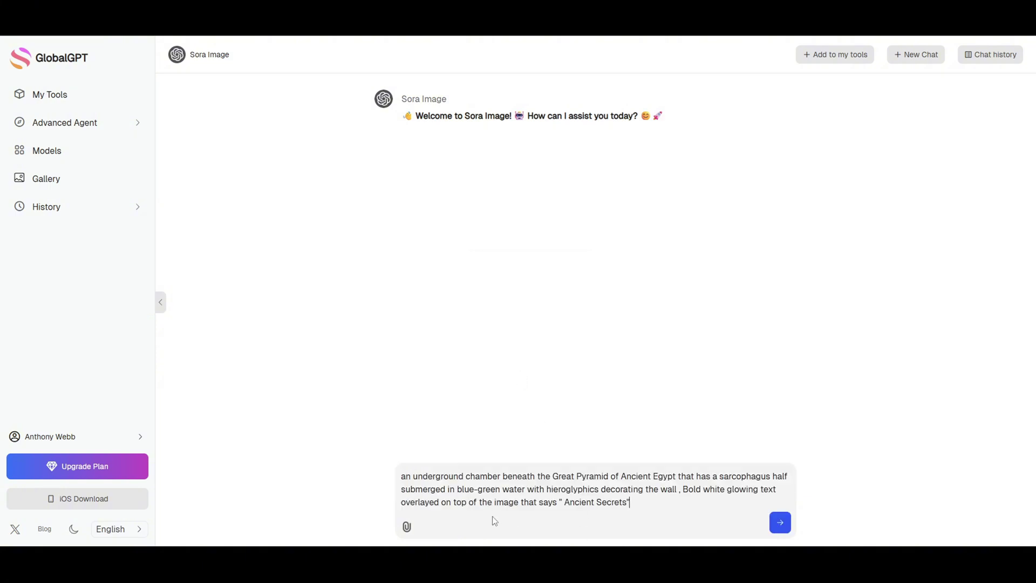
{"action": "left_click", "coordinate": [780, 523]}
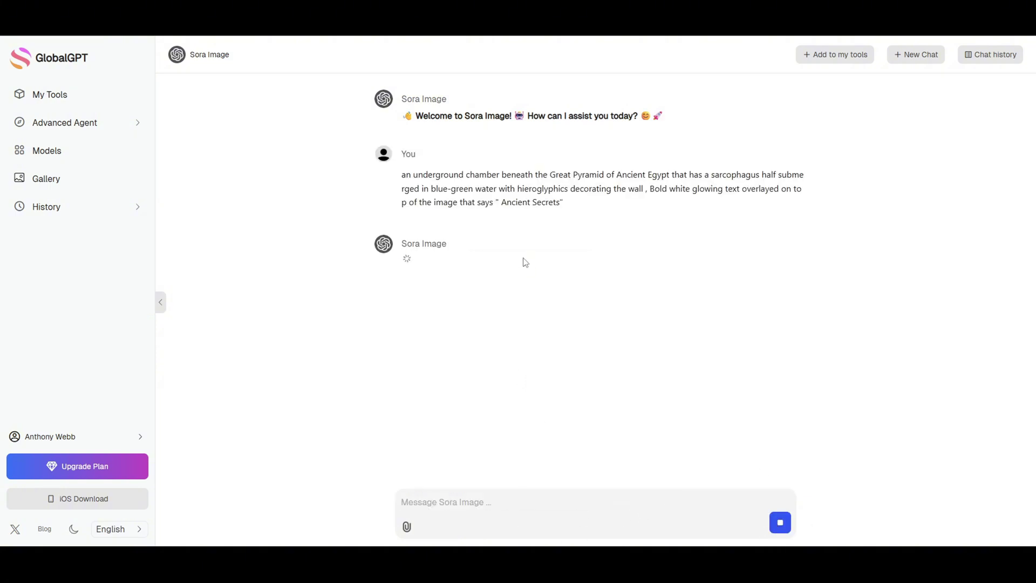
{"action": "mouse_move", "coordinate": [602, 188]}
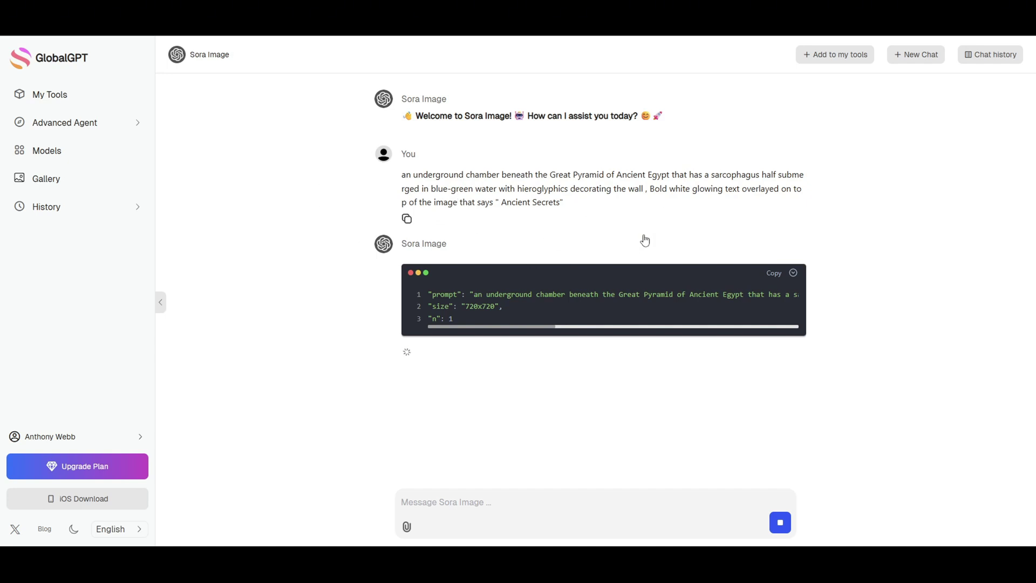
Step: Scroll through Sora Image's square Ancient Secrets chamber picture
{"action": "scroll", "coordinate": [964, 329], "scroll_direction": "down", "scroll_amount": 3}
{"action": "scroll", "coordinate": [840, 283], "scroll_direction": "down", "scroll_amount": 2}
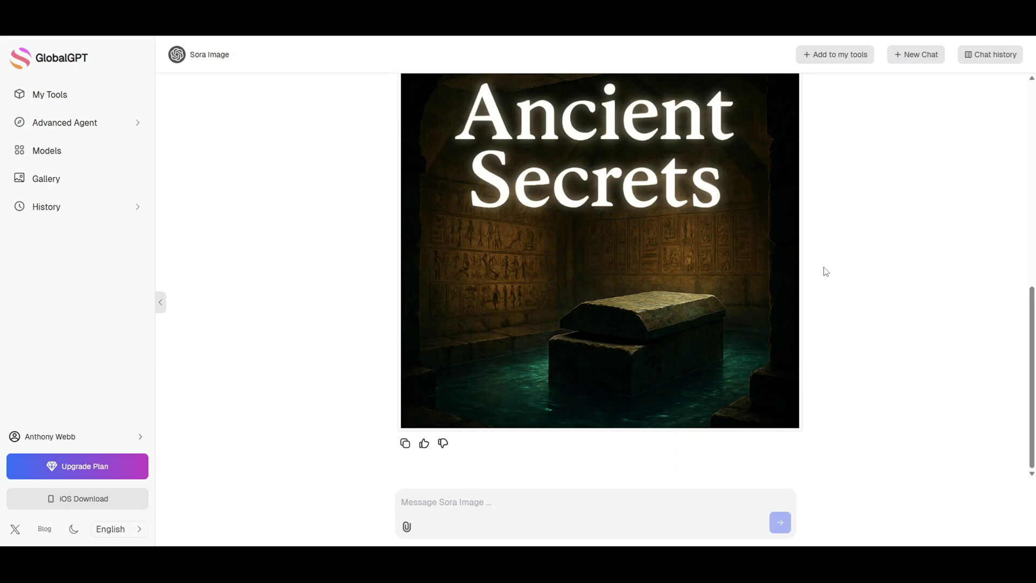
{"action": "scroll", "coordinate": [729, 259], "scroll_direction": "up", "scroll_amount": 1}
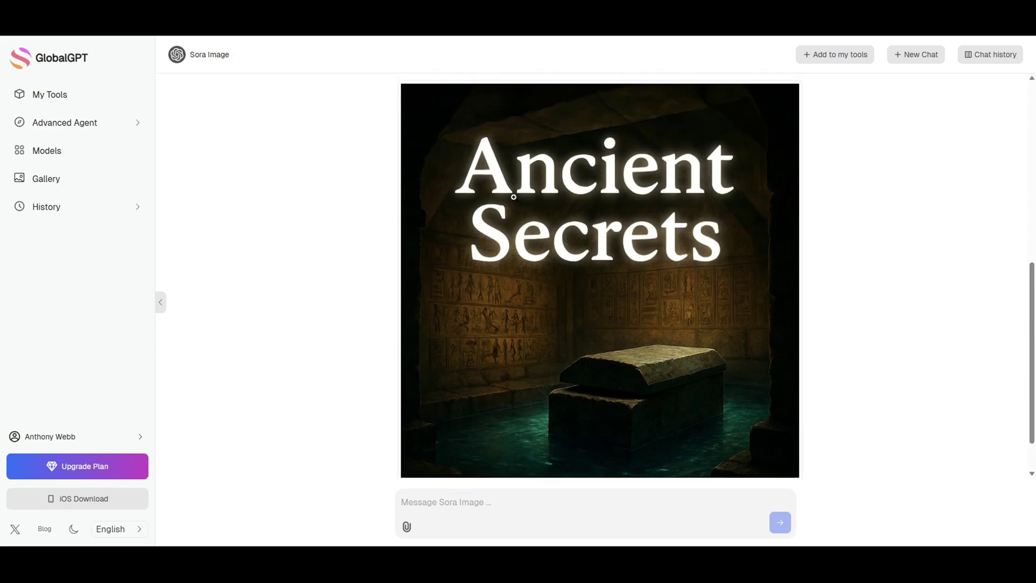
{"action": "scroll", "coordinate": [849, 352], "scroll_direction": "down", "scroll_amount": 1}
{"action": "scroll", "coordinate": [605, 268], "scroll_direction": "up", "scroll_amount": 3}
{"action": "scroll", "coordinate": [432, 194], "scroll_direction": "up", "scroll_amount": 4}
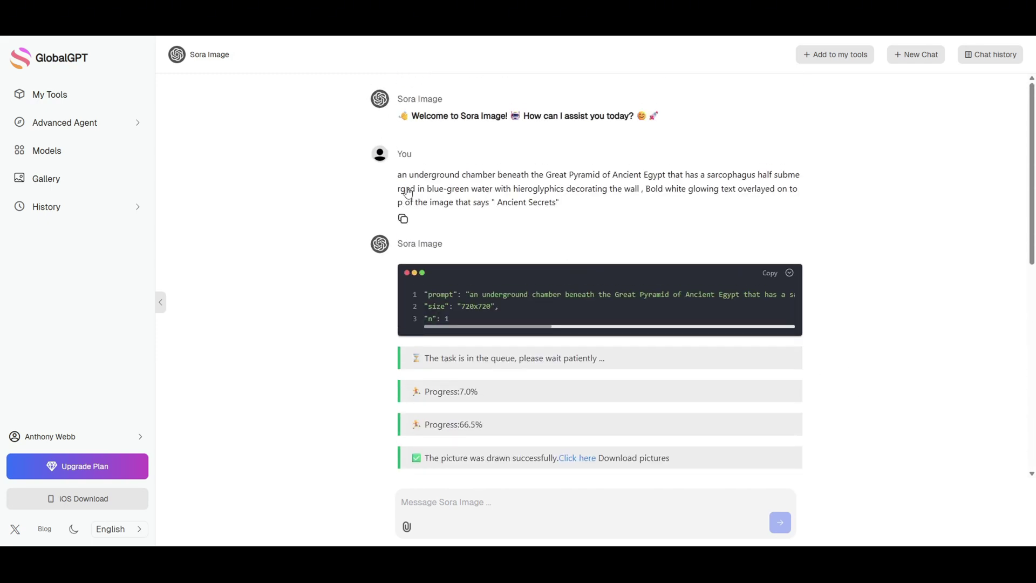
{"action": "scroll", "coordinate": [486, 178], "scroll_direction": "down", "scroll_amount": 2}
{"action": "scroll", "coordinate": [539, 195], "scroll_direction": "down", "scroll_amount": 5}
{"action": "scroll", "coordinate": [514, 206], "scroll_direction": "down", "scroll_amount": 1}
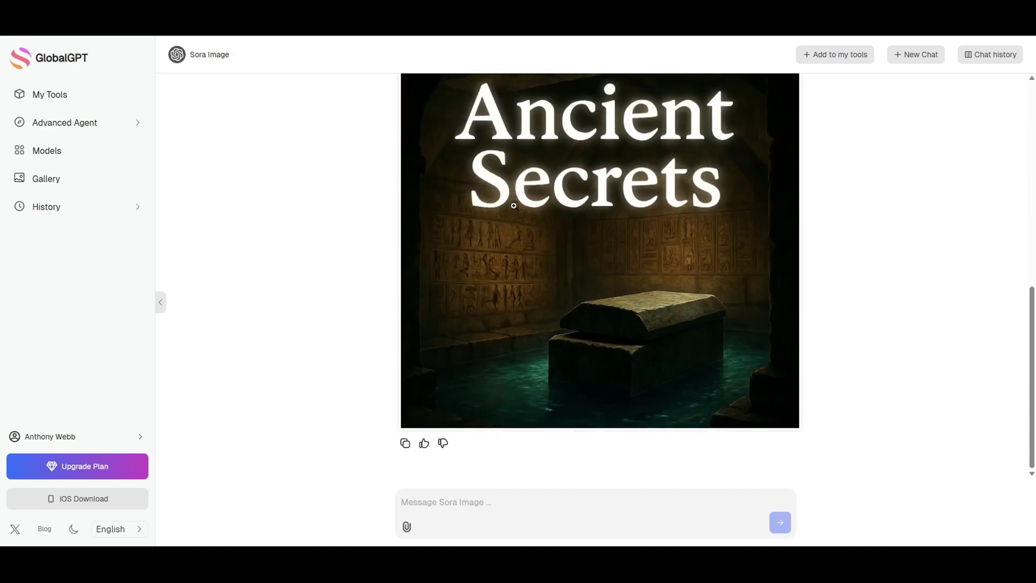
{"action": "scroll", "coordinate": [570, 247], "scroll_direction": "up", "scroll_amount": 2}
{"action": "scroll", "coordinate": [742, 324], "scroll_direction": "down", "scroll_amount": 1}
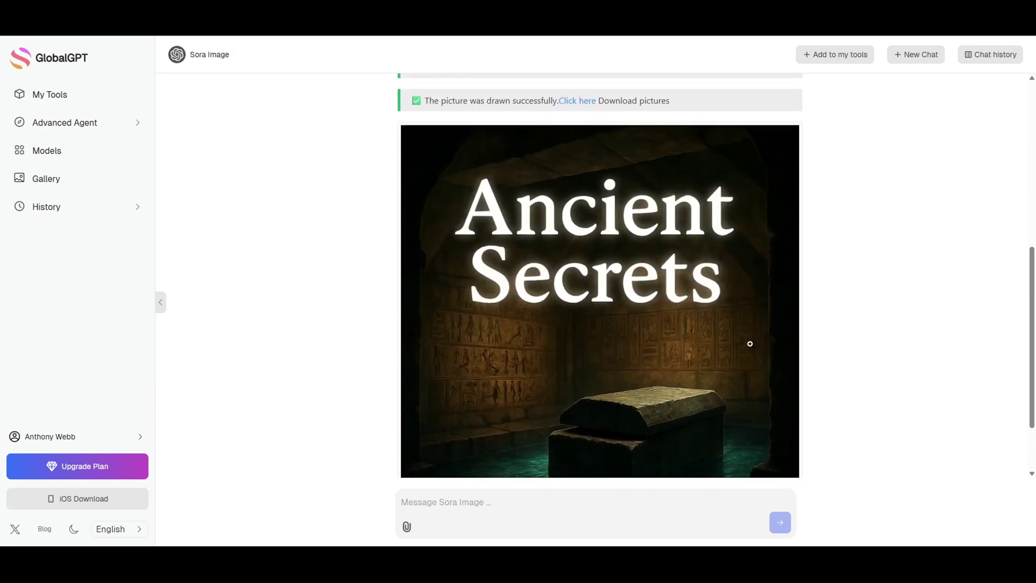
{"action": "scroll", "coordinate": [540, 400], "scroll_direction": "down", "scroll_amount": 1}
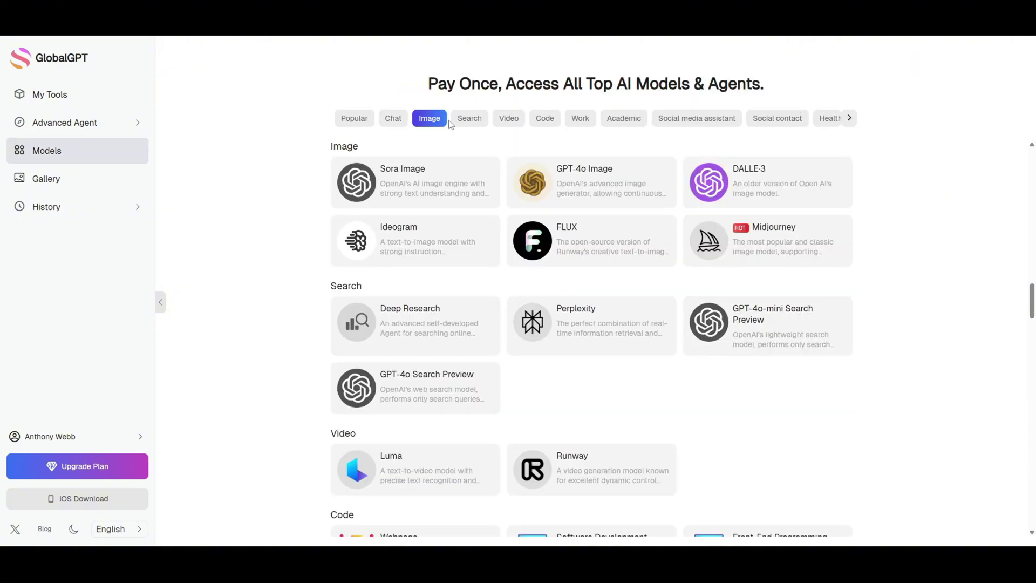
Step: Ask Perplexity 'whats going on with the tariffs trump placed on china' and skim its answer
{"action": "left_click", "coordinate": [475, 123]}
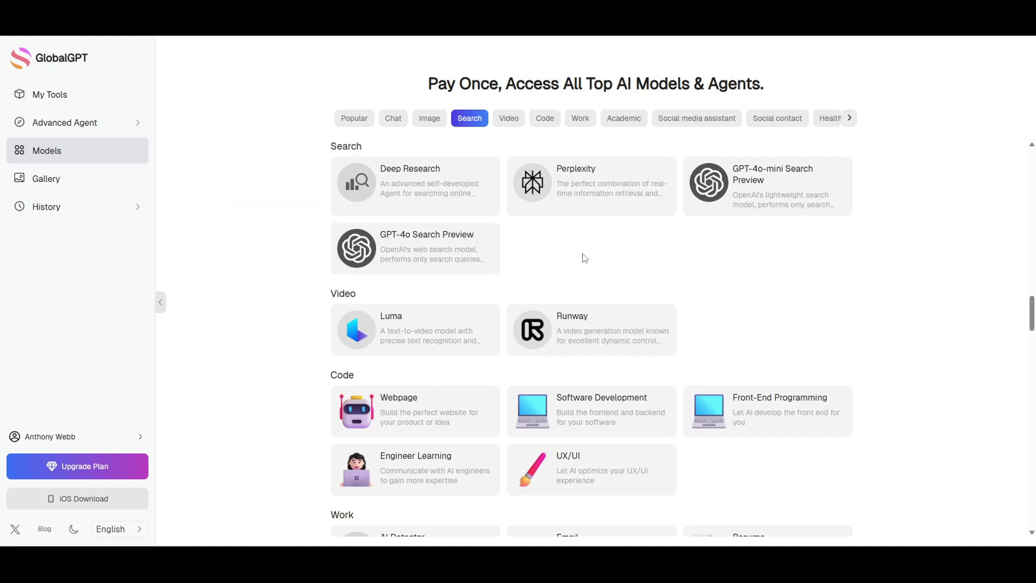
{"action": "left_click", "coordinate": [594, 208]}
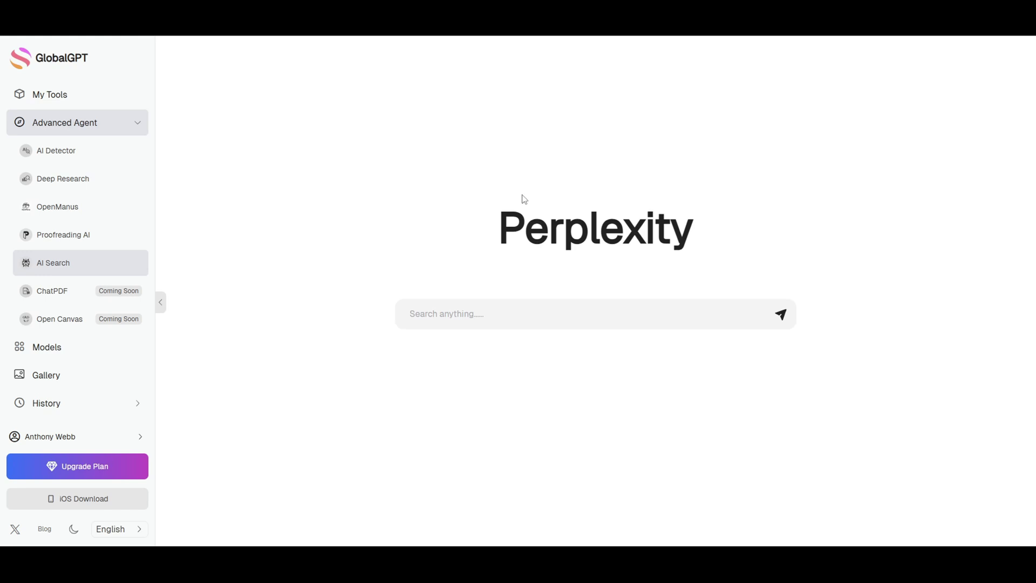
{"action": "left_click", "coordinate": [692, 322]}
{"action": "type", "text": "whats going on with the tariffs trump placed on china"}
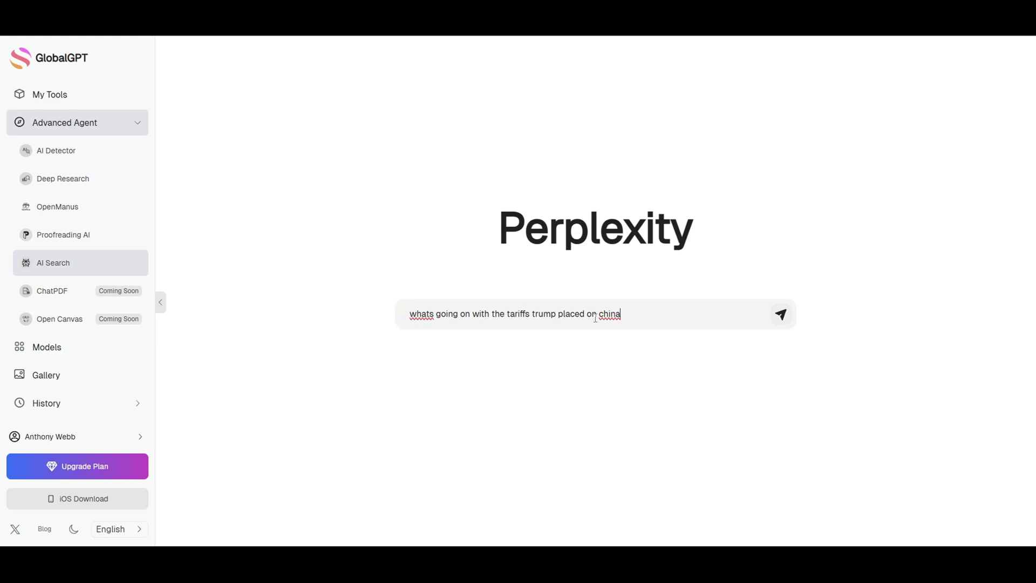
{"action": "left_click", "coordinate": [777, 318]}
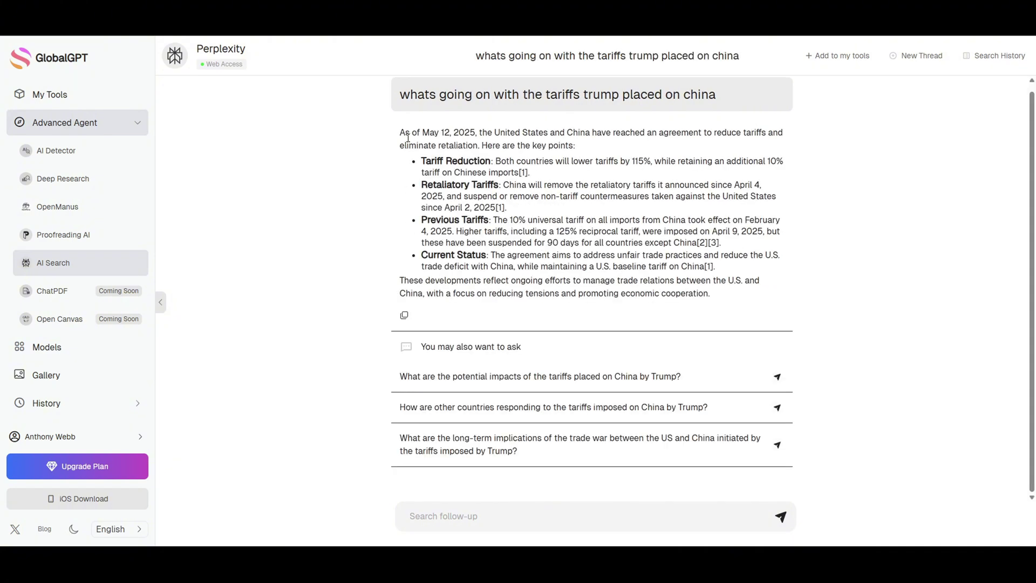
{"action": "left_click_drag", "start_coordinate": [410, 135], "coordinate": [830, 295]}
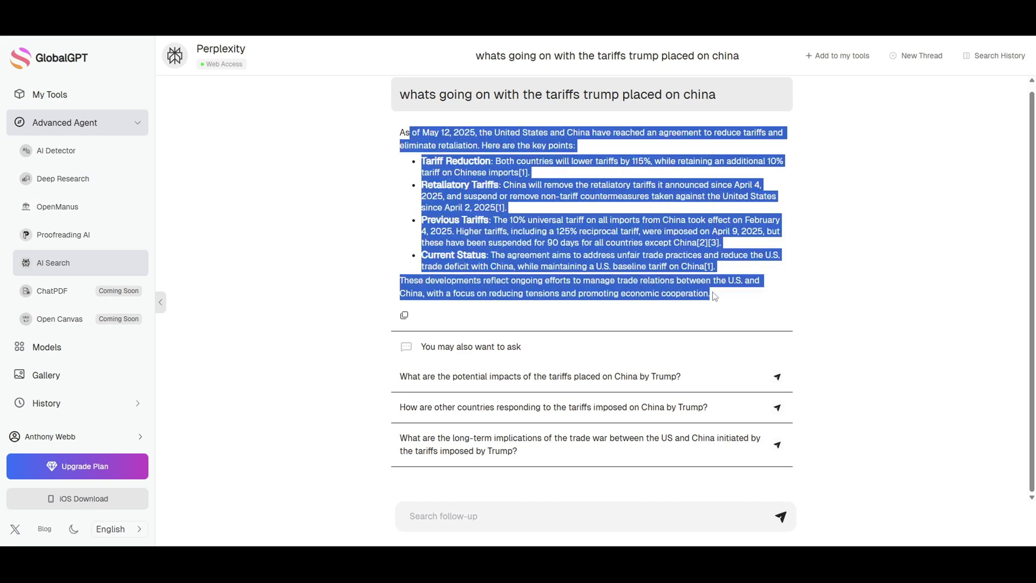
{"action": "left_click", "coordinate": [862, 70]}
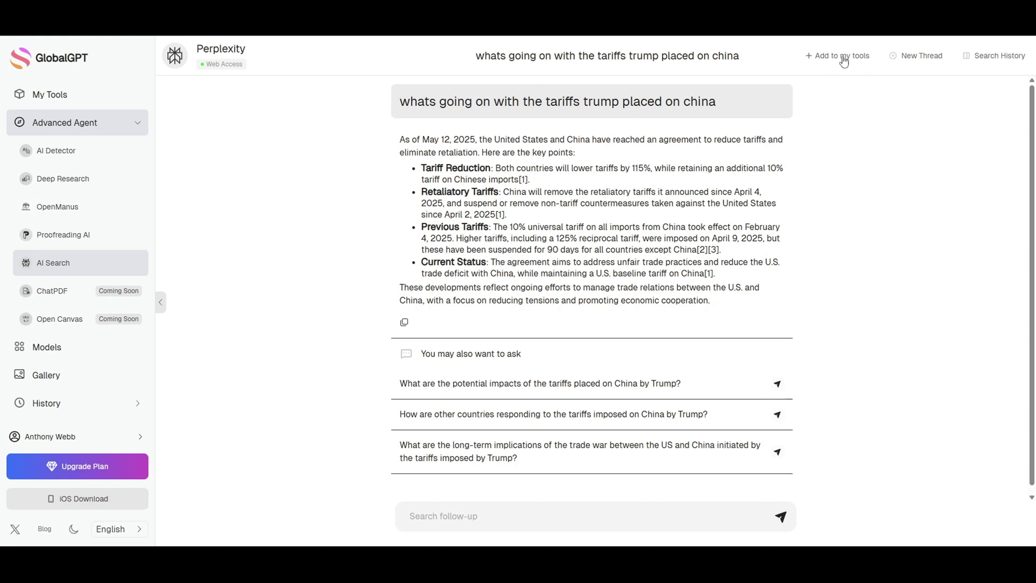
Step: Add Perplexity to My Tools and check it alongside the saved GPT-4o tool
{"action": "left_click", "coordinate": [844, 60]}
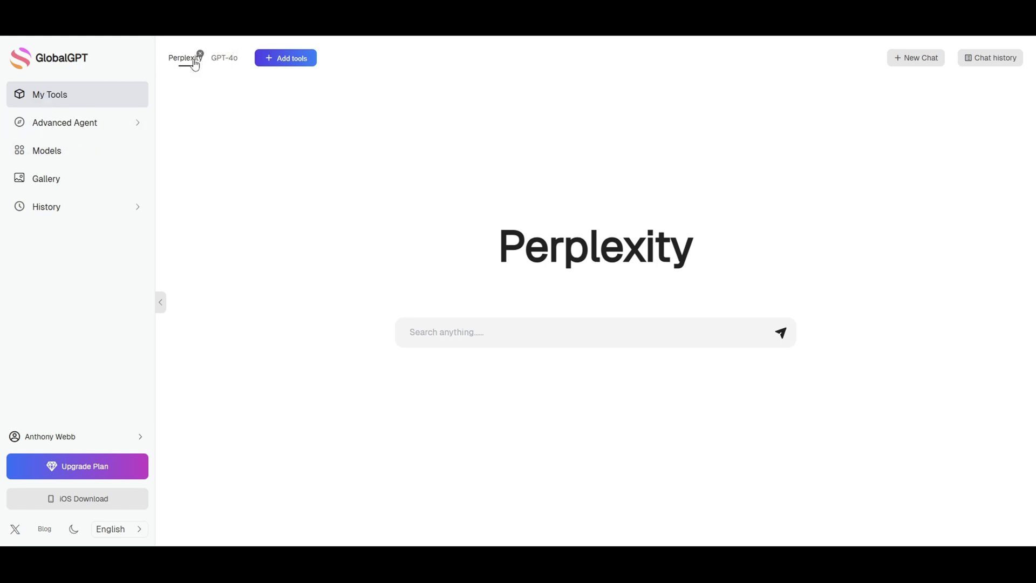
{"action": "left_click", "coordinate": [227, 61]}
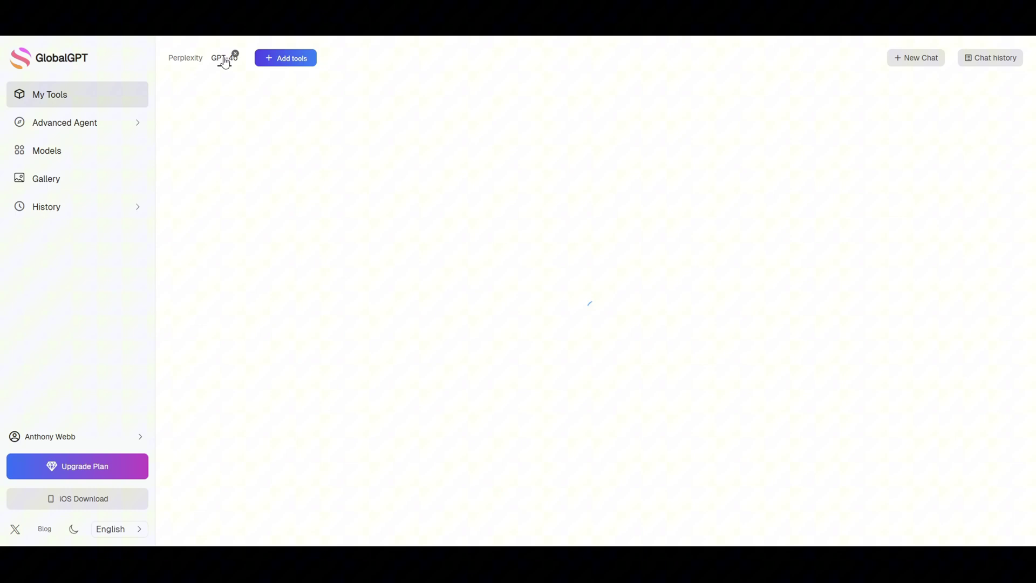
{"action": "left_click", "coordinate": [184, 60]}
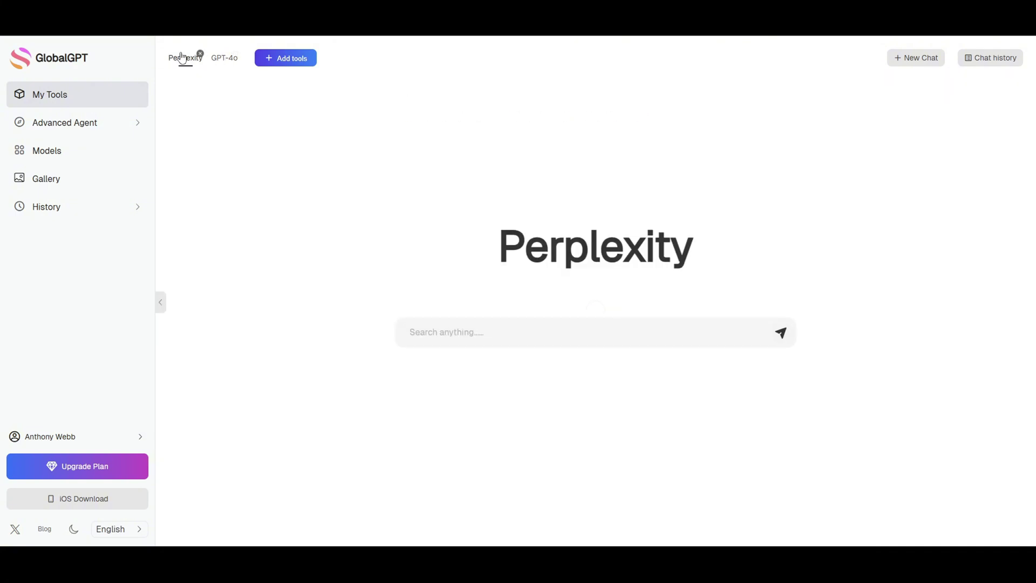
{"action": "left_click", "coordinate": [84, 102]}
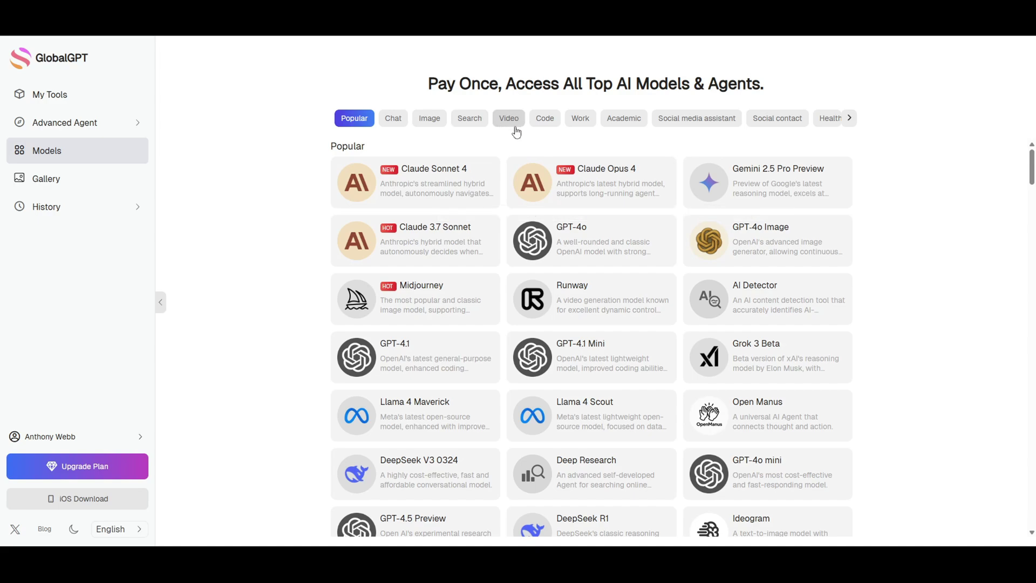
Step: Generate a 16:9 Luma video from the flooded sarcophagus chamber prompt
{"action": "left_click", "coordinate": [516, 124]}
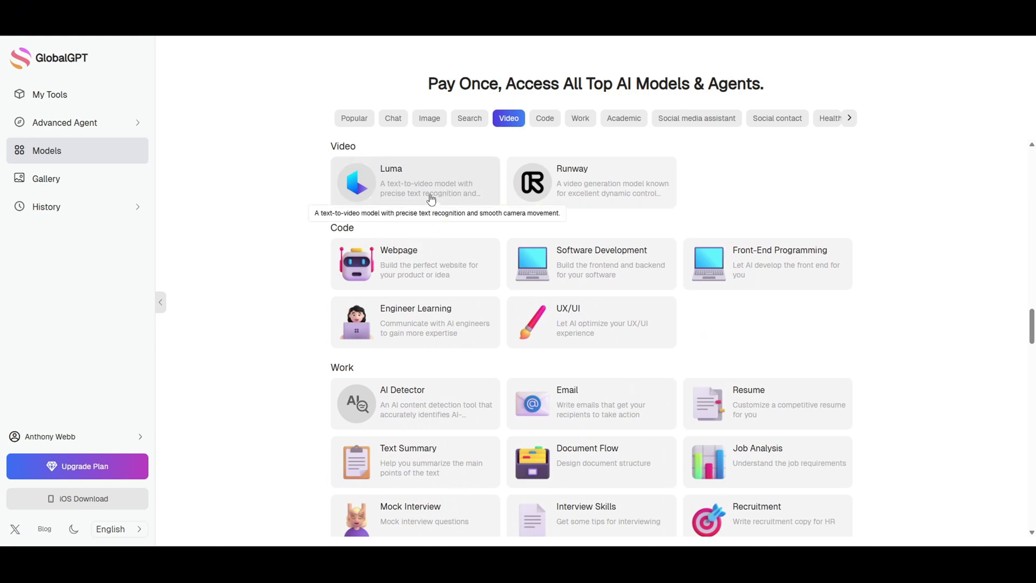
{"action": "left_click", "coordinate": [399, 171]}
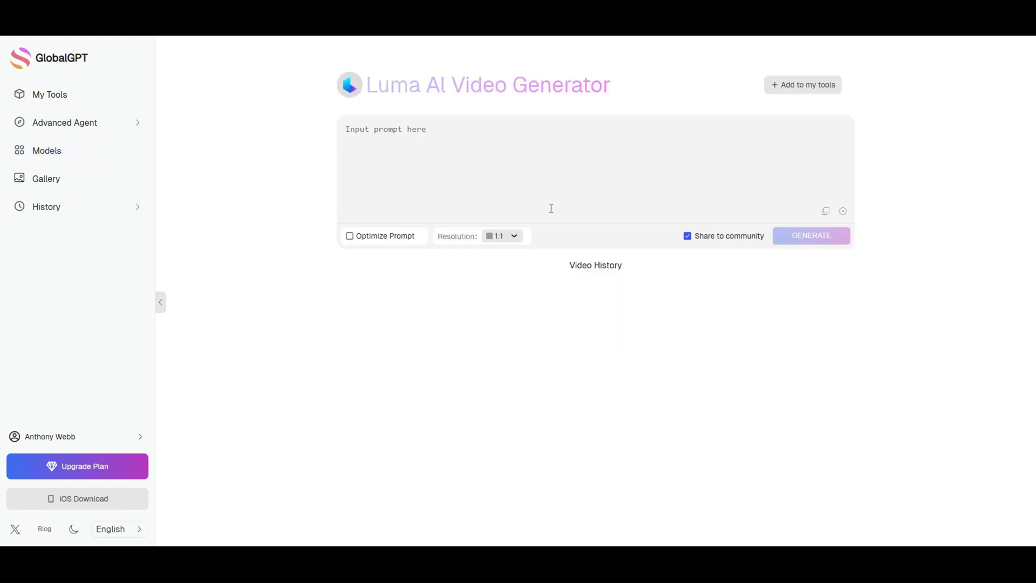
{"action": "right_click", "coordinate": [369, 128]}
{"action": "left_click", "coordinate": [423, 243]}
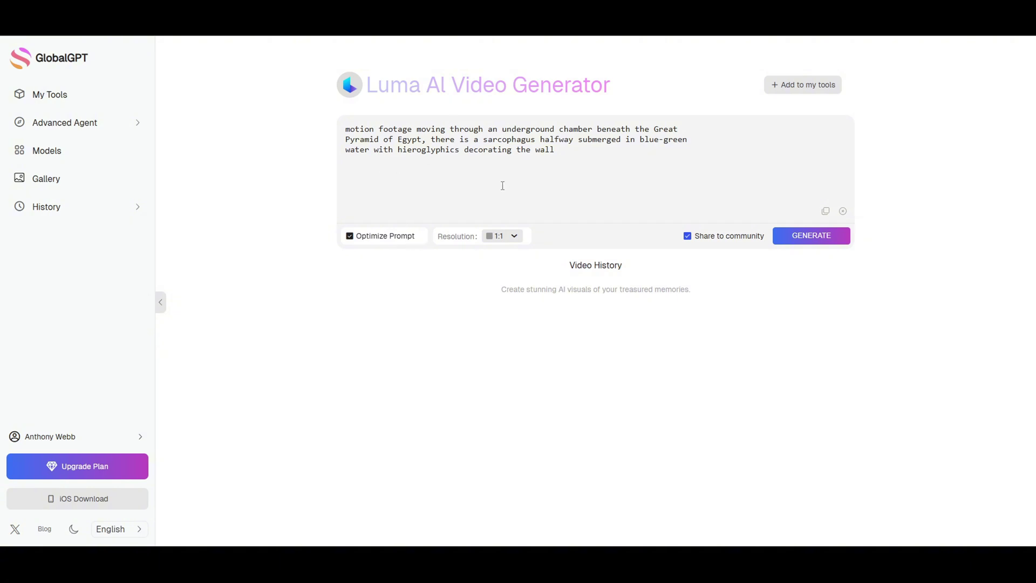
{"action": "left_click", "coordinate": [514, 237]}
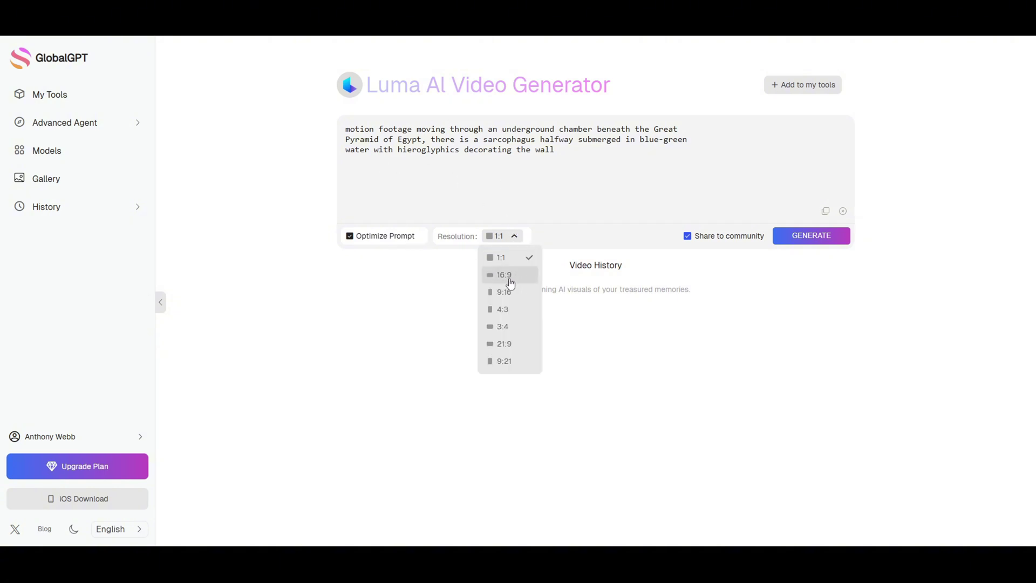
{"action": "left_click", "coordinate": [511, 277]}
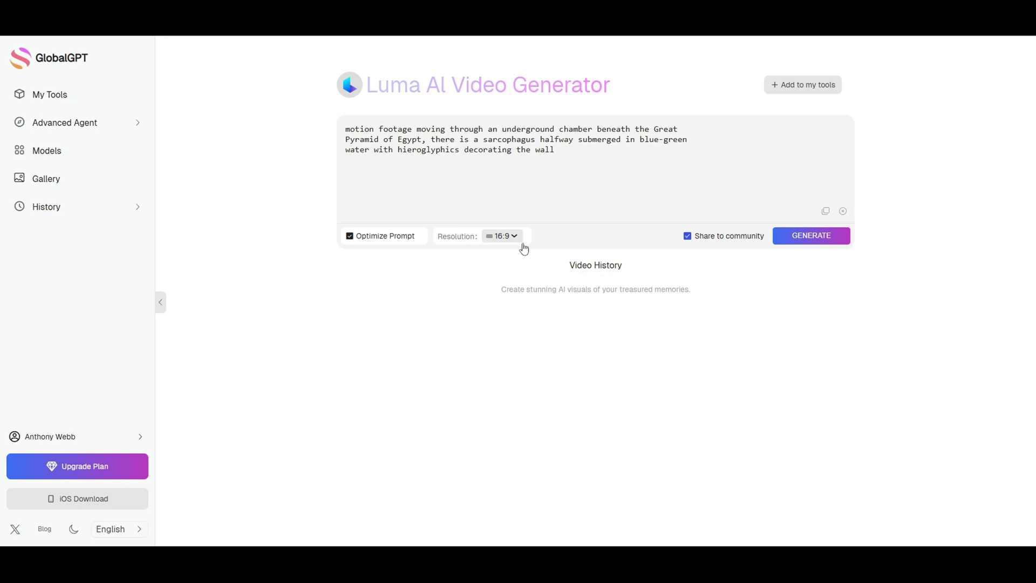
{"action": "left_click", "coordinate": [805, 238]}
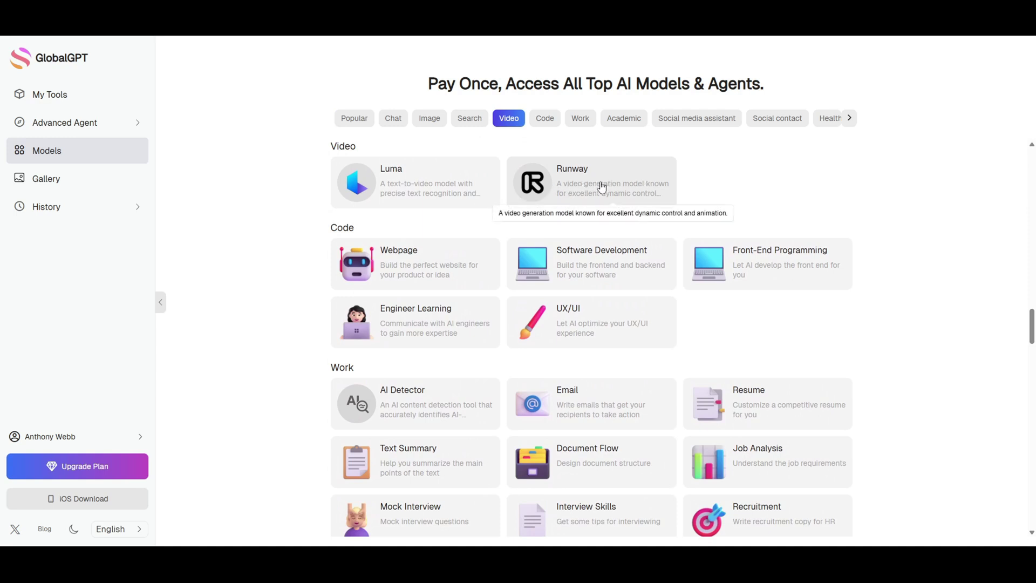
Step: Open Runway Image to Video and upload the chamber picture as the source image
{"action": "left_click", "coordinate": [564, 188]}
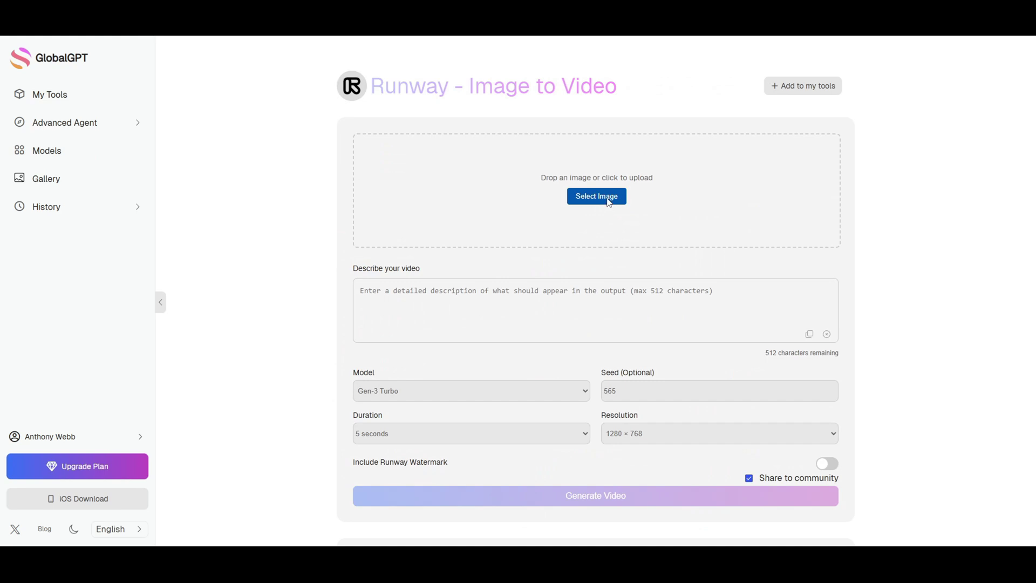
{"action": "left_click", "coordinate": [597, 197]}
{"action": "left_click", "coordinate": [426, 259]}
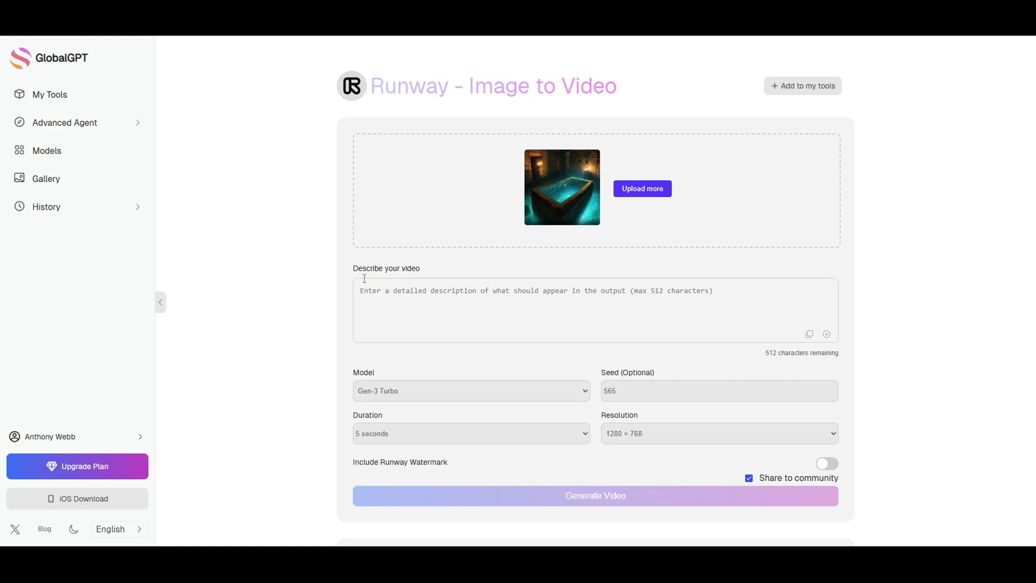
Step: Paste the Great Pyramid sarcophagus motion description into the description field
{"action": "right_click", "coordinate": [392, 293]}
{"action": "left_click", "coordinate": [445, 410]}
{"action": "right_click", "coordinate": [381, 292]}
{"action": "left_click", "coordinate": [424, 413]}
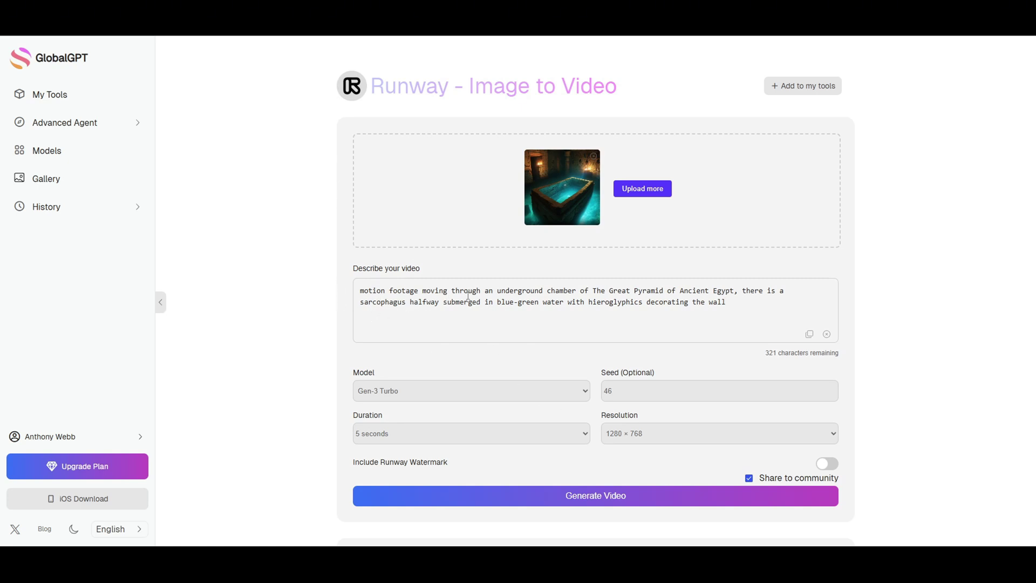
Step: Generate a 10-second, 1280 × 768 Runway video of the flooded chamber
{"action": "scroll", "coordinate": [345, 315], "scroll_direction": "down", "scroll_amount": 2}
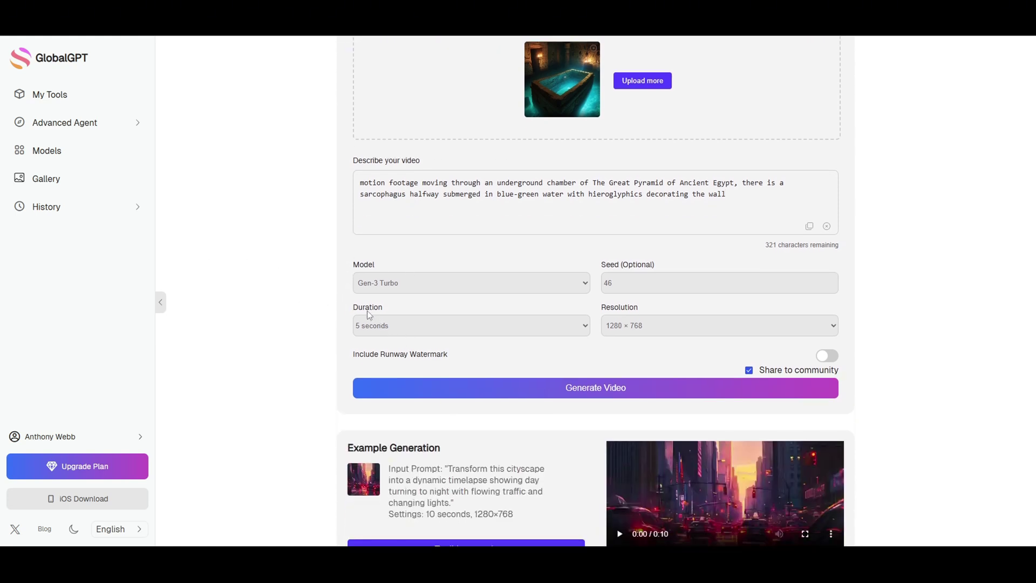
{"action": "left_click", "coordinate": [369, 323]}
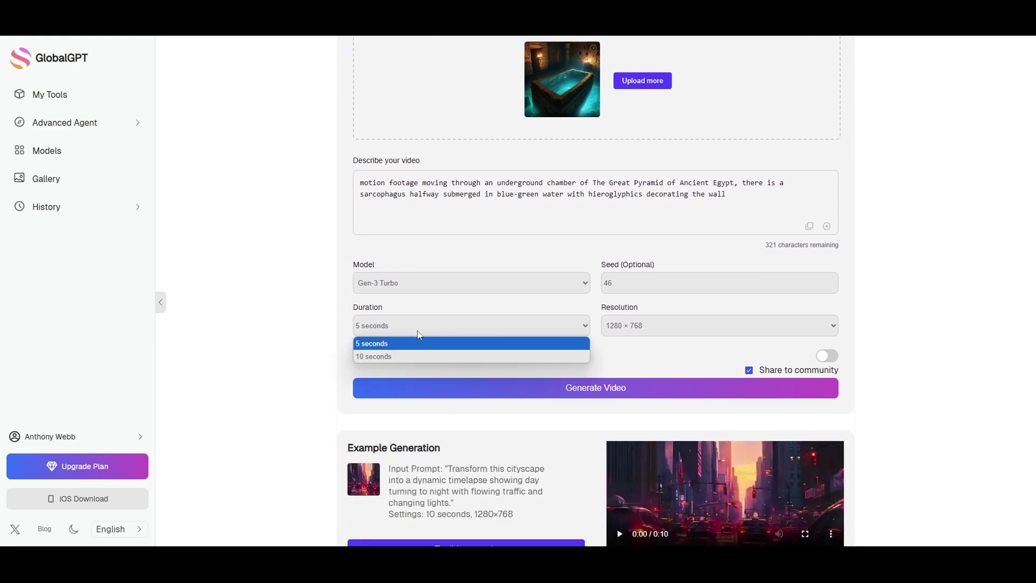
{"action": "left_click", "coordinate": [374, 357]}
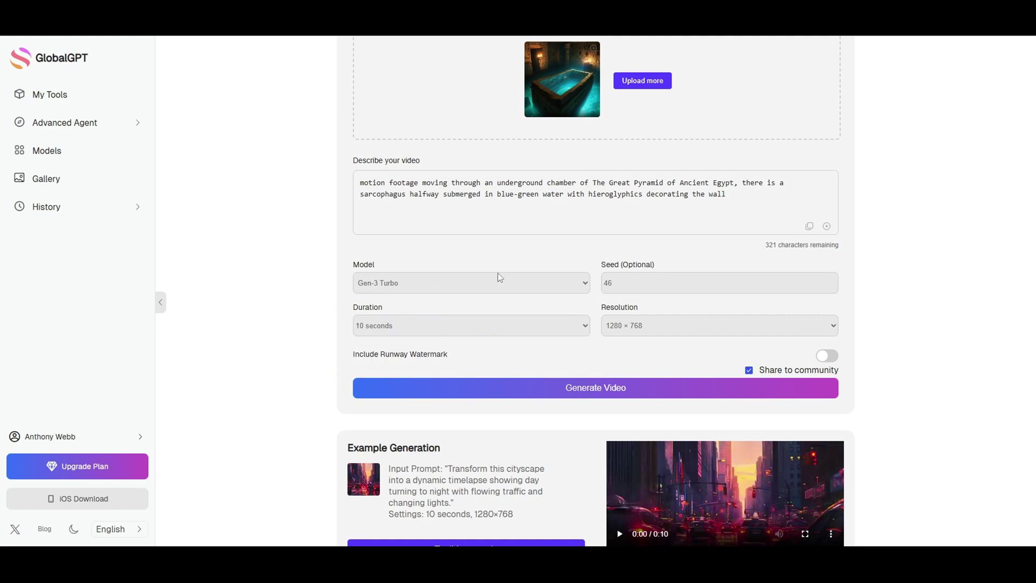
{"action": "left_click", "coordinate": [673, 325]}
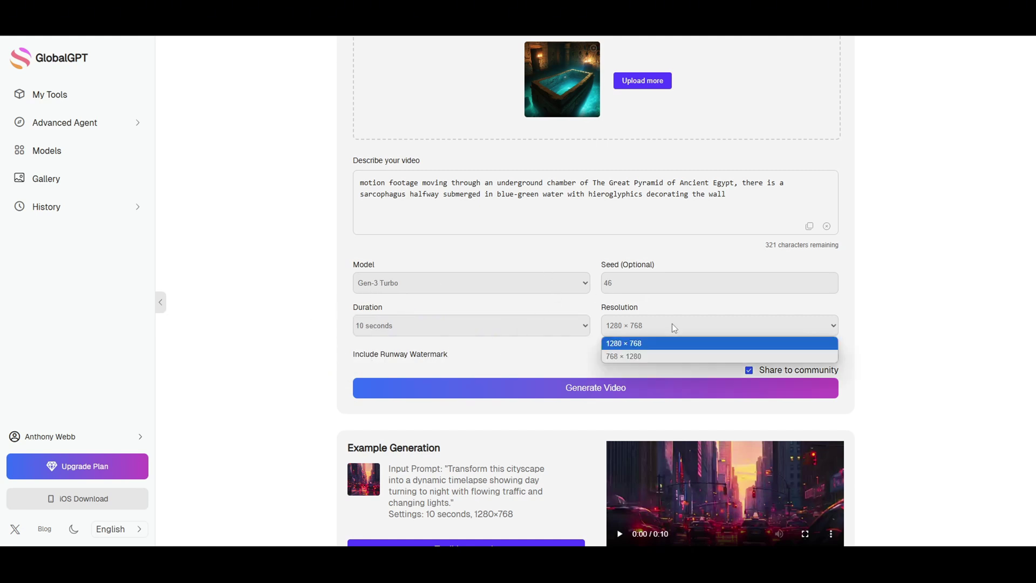
{"action": "left_click", "coordinate": [630, 342]}
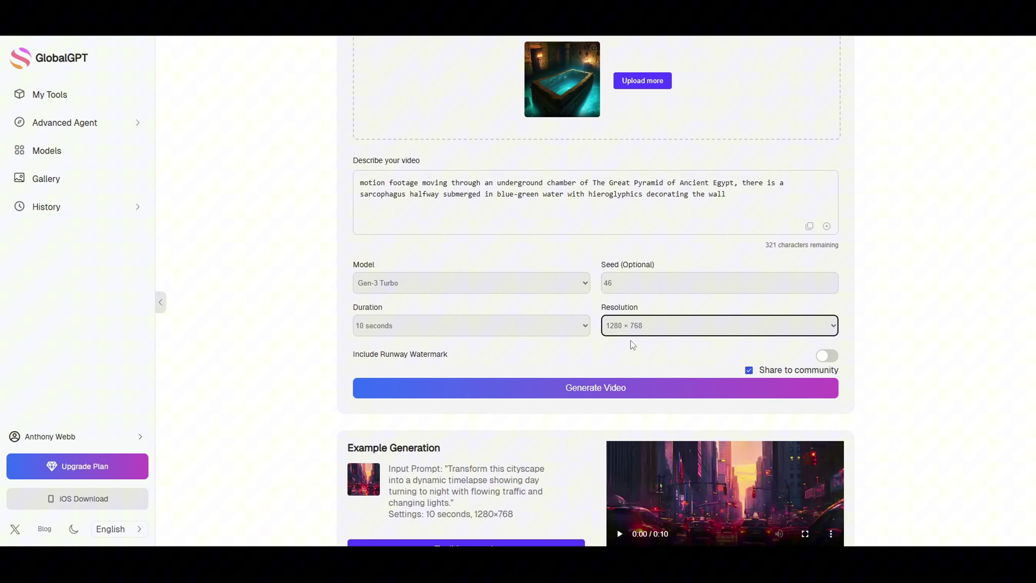
{"action": "left_click", "coordinate": [586, 392]}
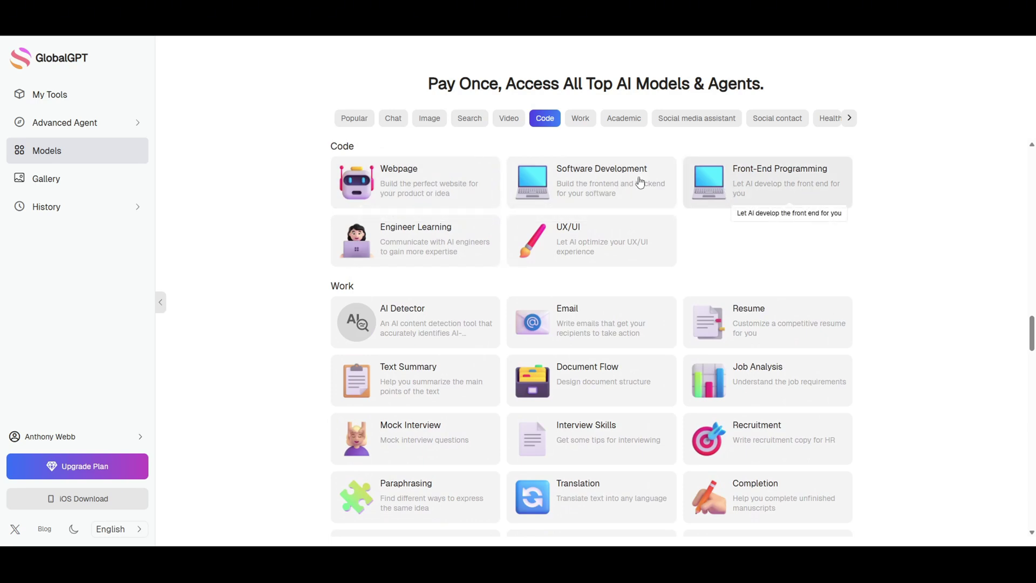
Step: Browse the Work, Academic, Social media assistant and Chat model categories
{"action": "scroll", "coordinate": [542, 198], "scroll_direction": "down", "scroll_amount": 5}
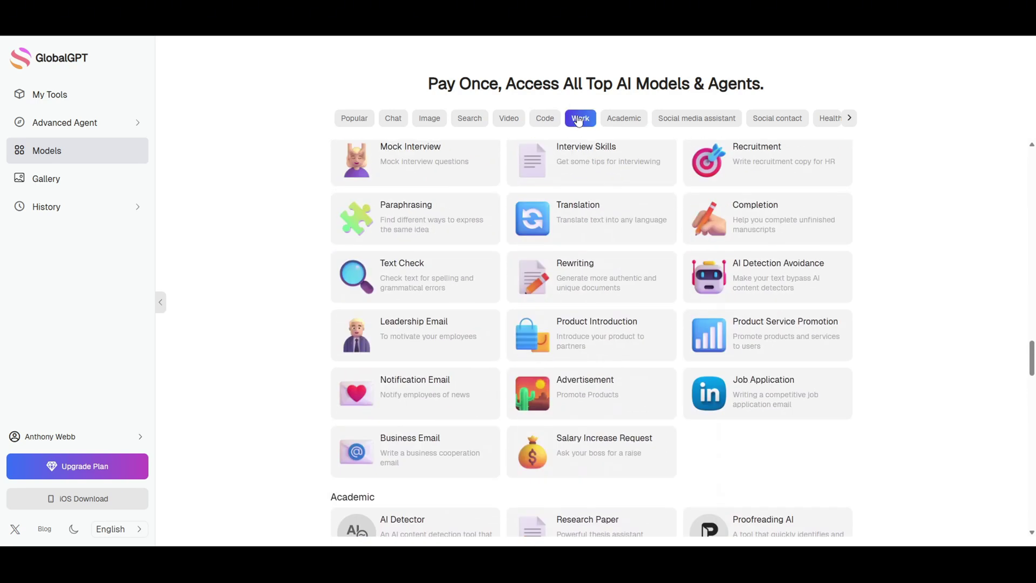
{"action": "left_click", "coordinate": [581, 118]}
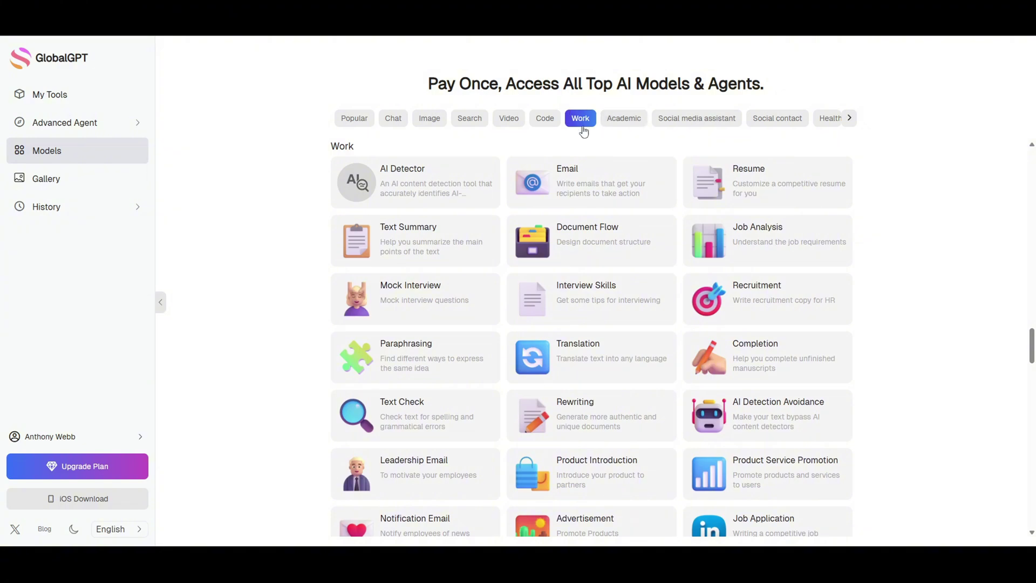
{"action": "left_click", "coordinate": [624, 119]}
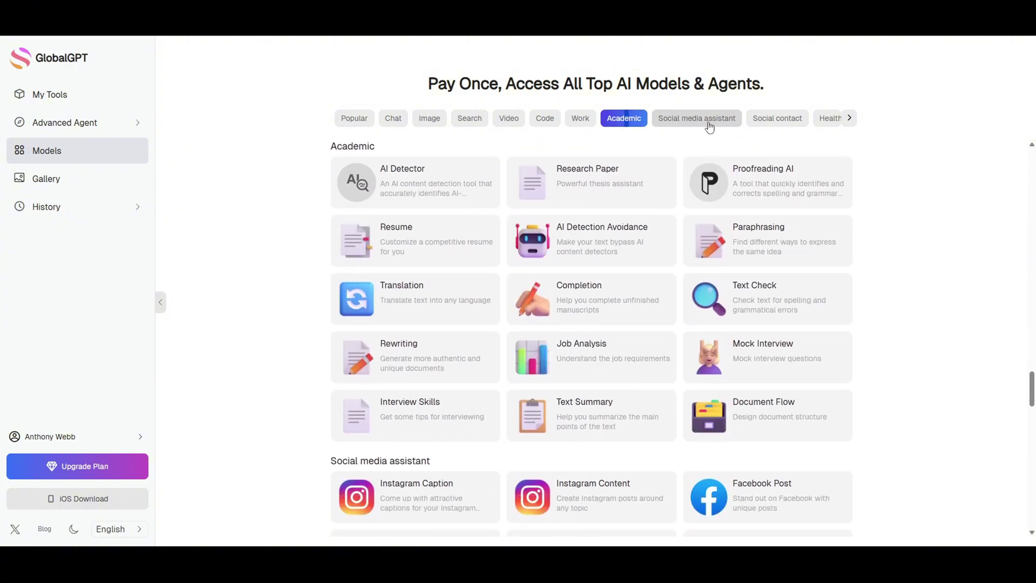
{"action": "left_click", "coordinate": [726, 119]}
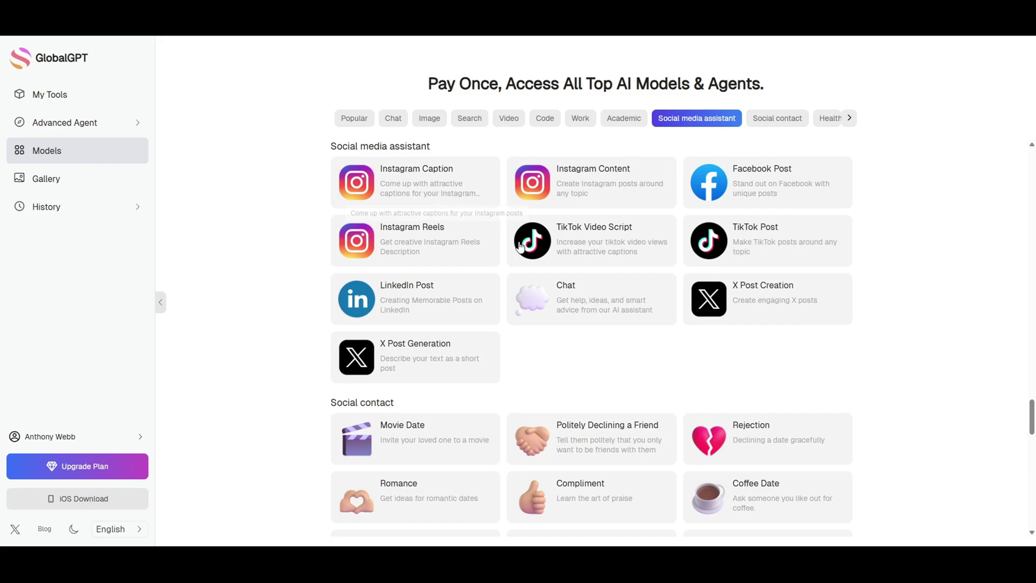
{"action": "left_click", "coordinate": [393, 118]}
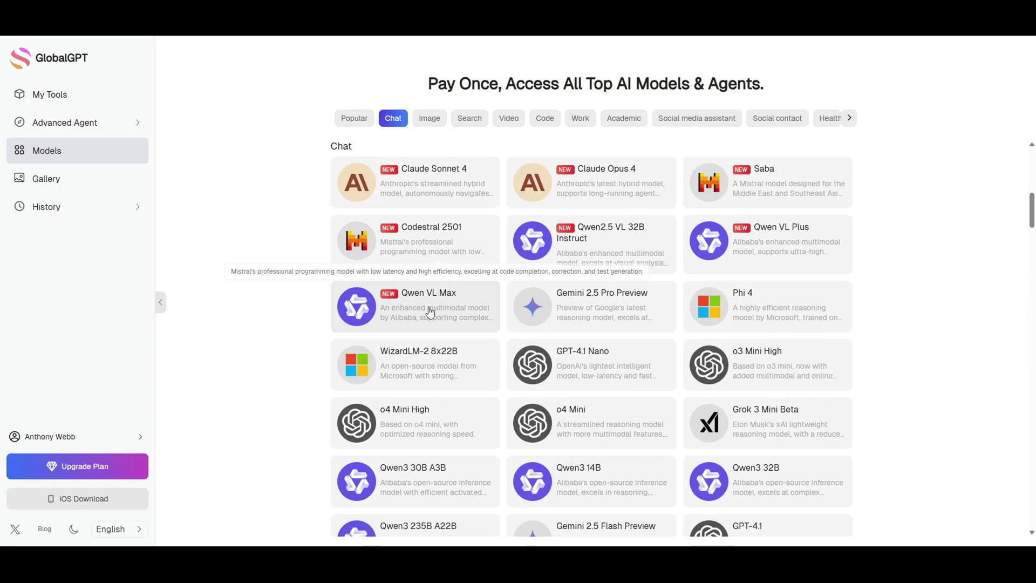
Step: Review Plans & Pricing (Basic $6.6, Pro $11.6, Unlimited $29.1), then return via My Tools to Models
{"action": "left_click", "coordinate": [105, 469]}
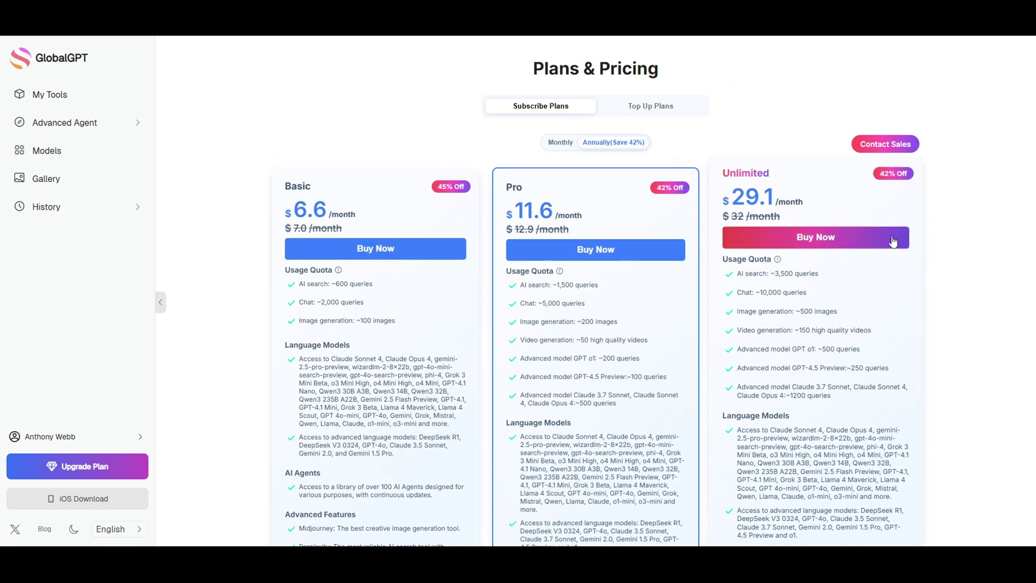
{"action": "left_click", "coordinate": [75, 98]}
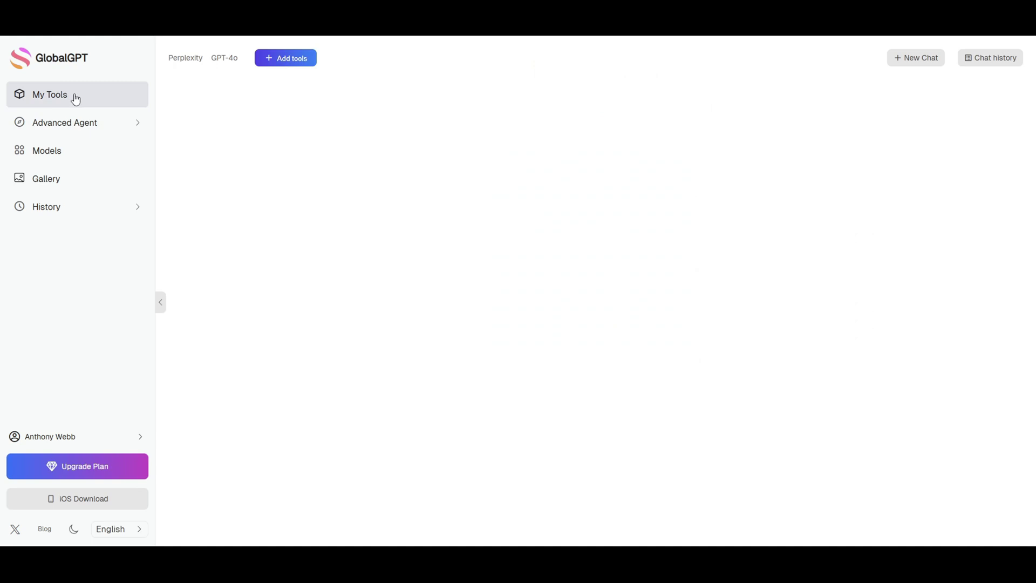
{"action": "left_click", "coordinate": [111, 154]}
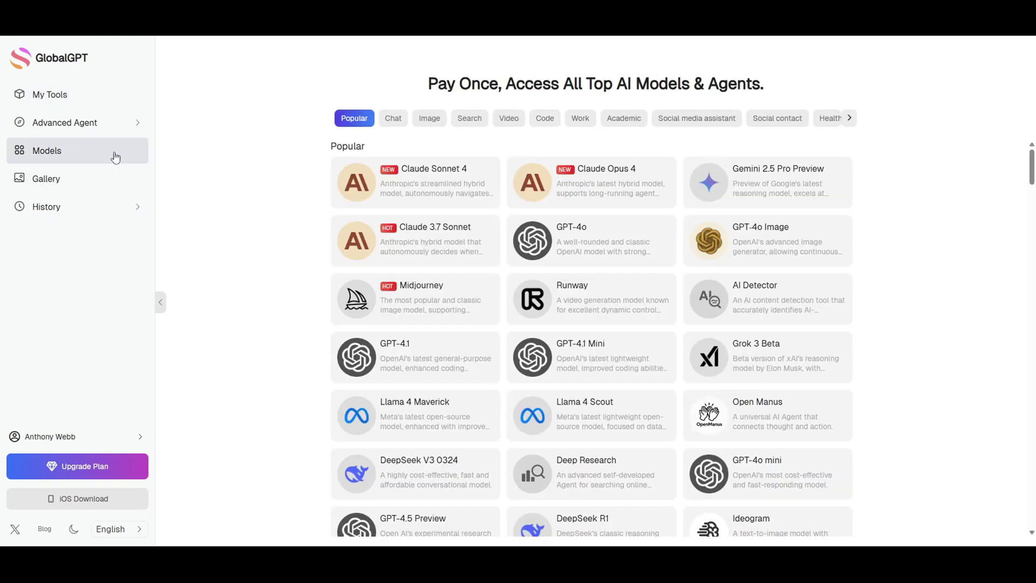